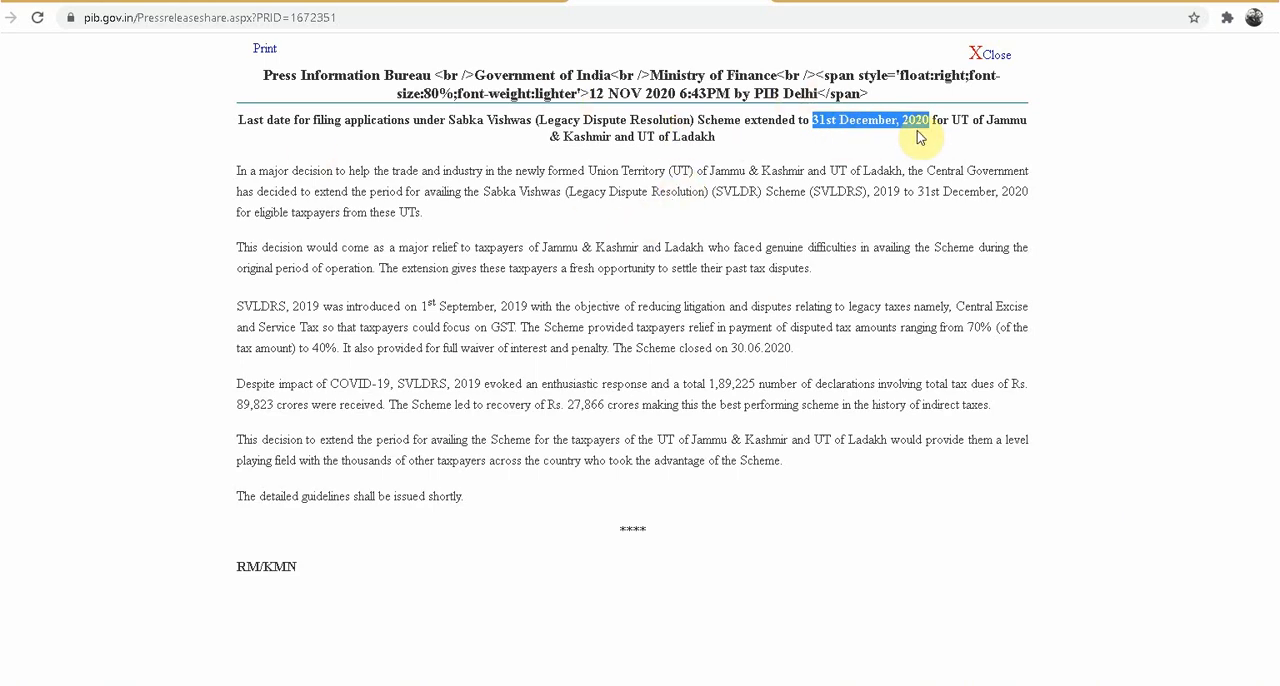
{"action": "left_click", "coordinate": [914, 155]}
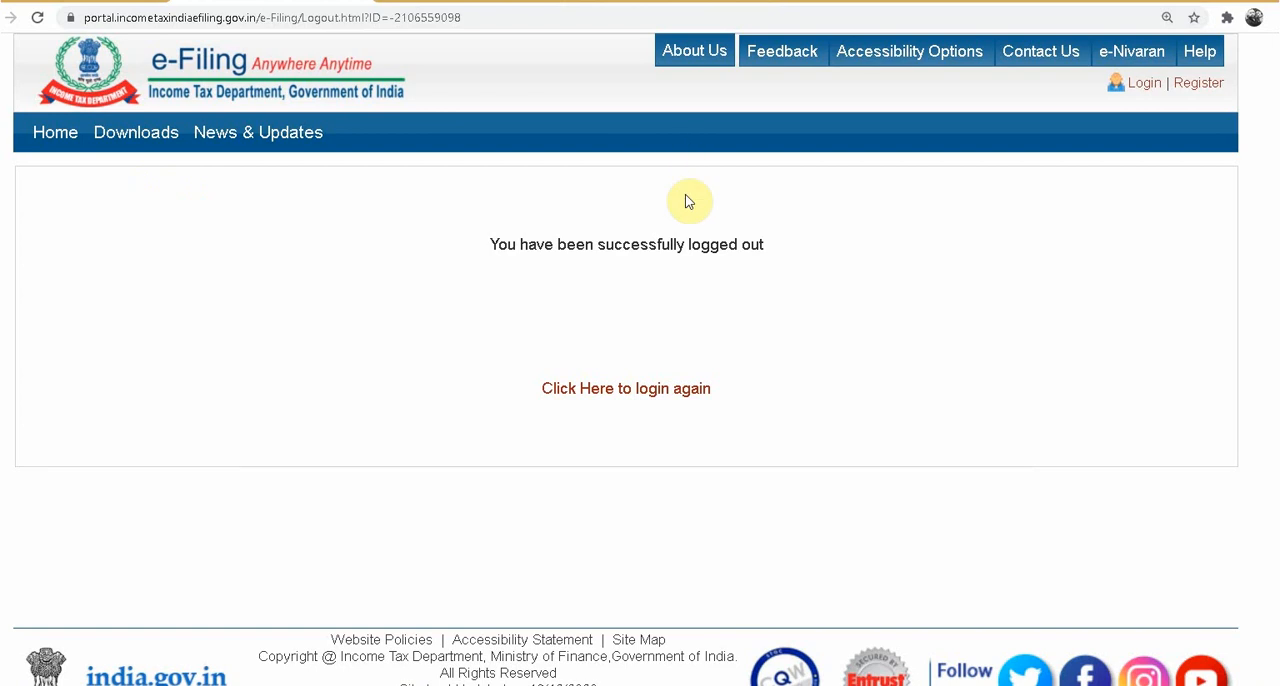
Step: Log in to the e-Filing account with the user ID, account password and captcha code
{"action": "left_click", "coordinate": [1143, 84]}
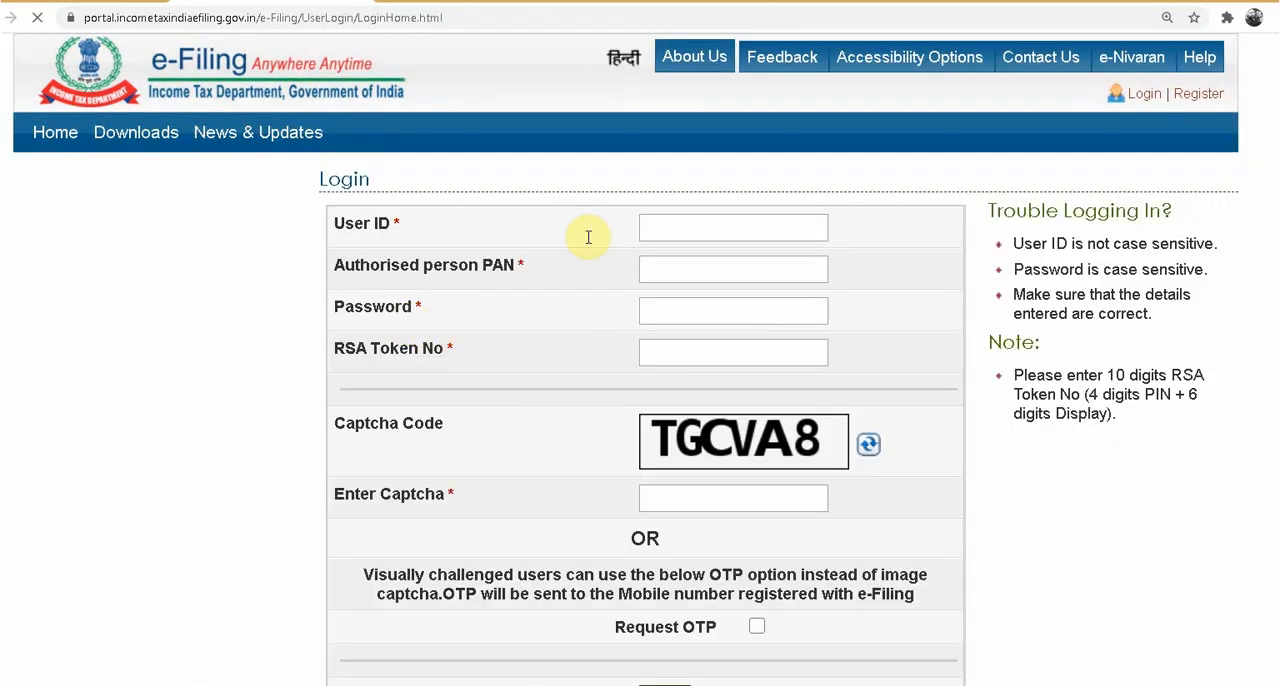
{"action": "left_click", "coordinate": [487, 417]}
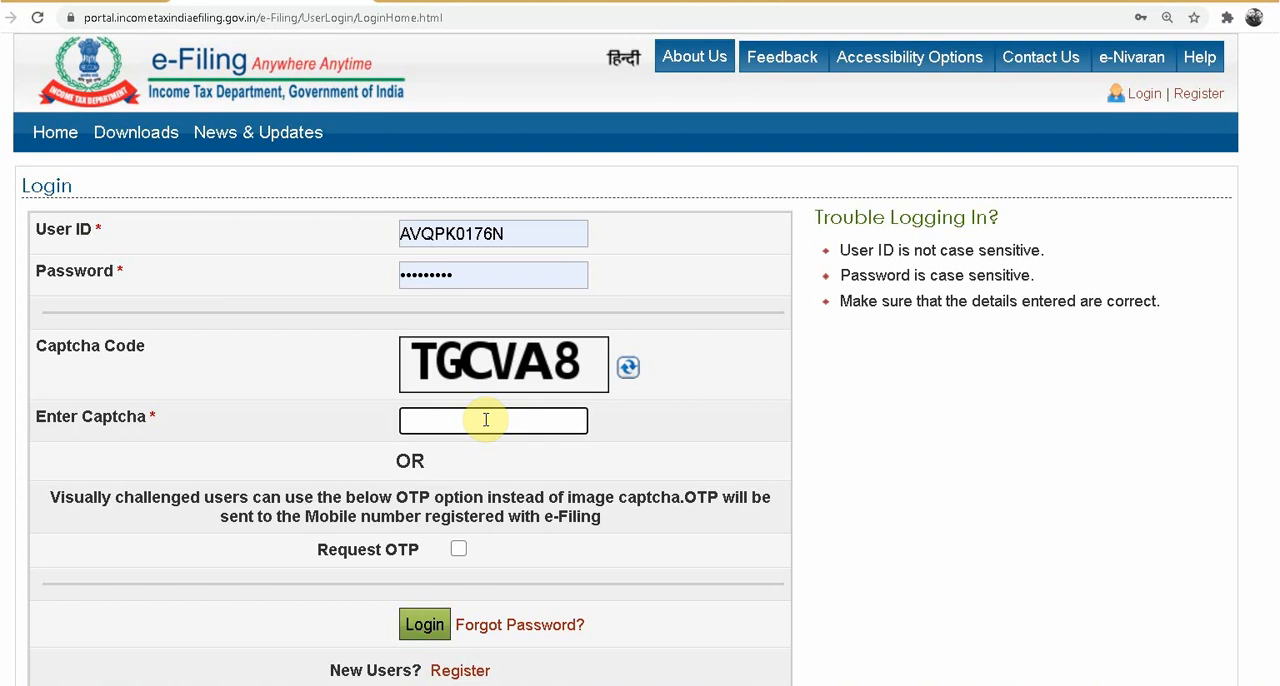
{"action": "type", "text": "TGCVA8"}
{"action": "left_click", "coordinate": [424, 624]}
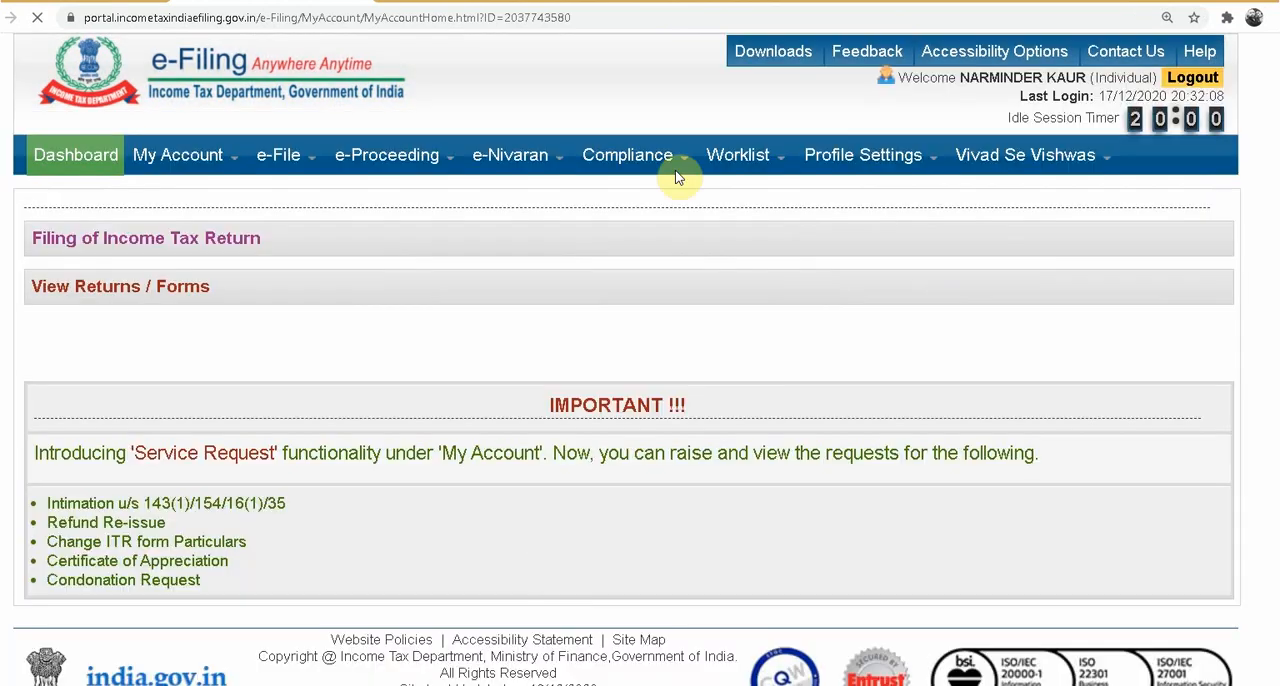
Step: Start preparing the Vivad se Vishwas Form 1 and Form 2, declaring no 194-IA or 194-IB TDS dispute, assessment year 2011-12, filing type Original
{"action": "mouse_move", "coordinate": [1065, 160]}
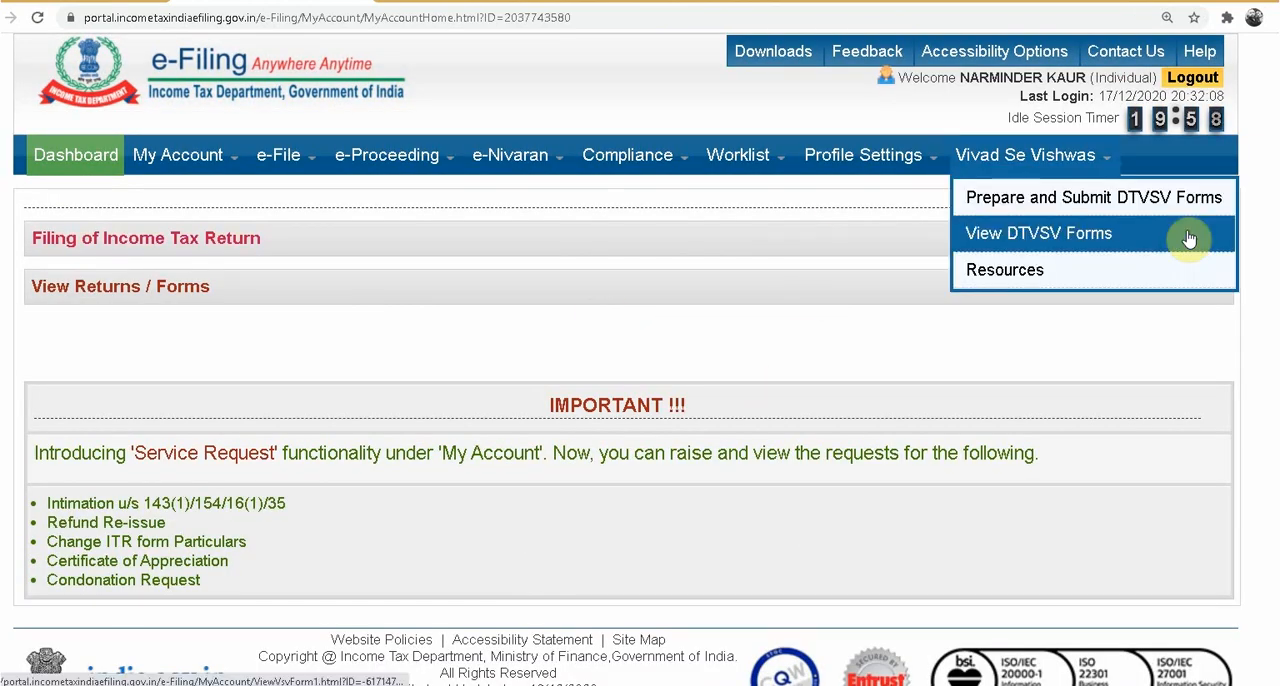
{"action": "left_click", "coordinate": [1063, 205]}
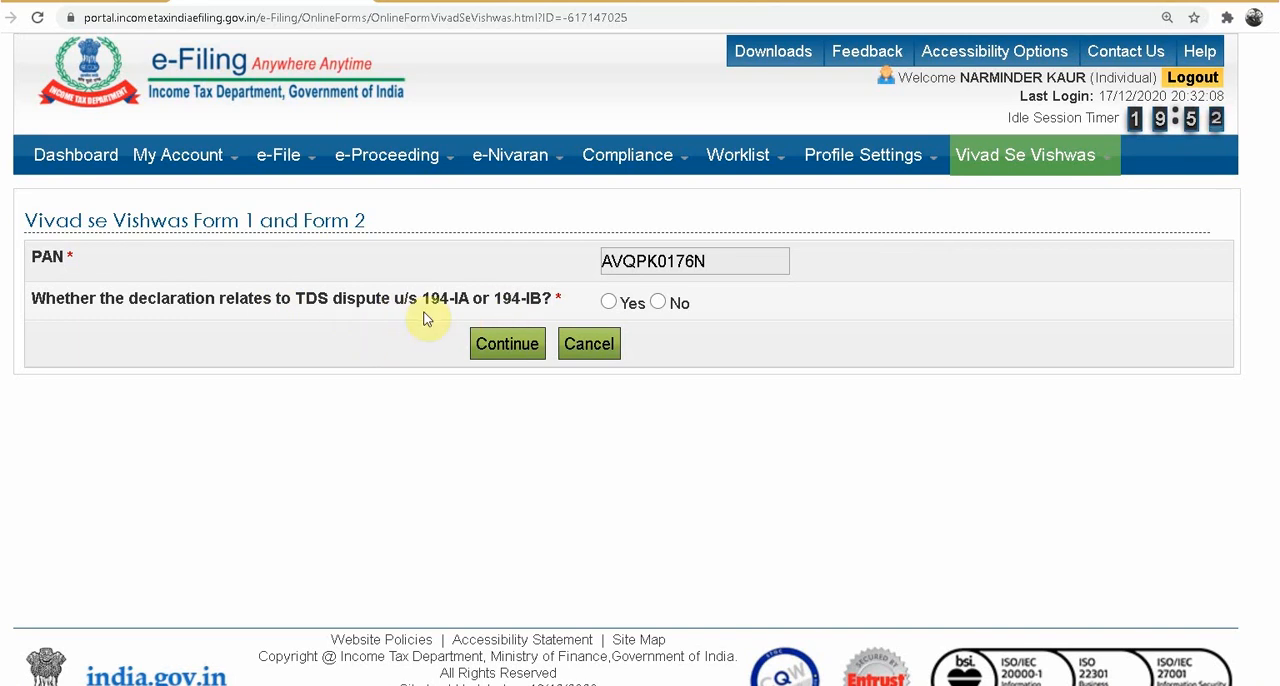
{"action": "left_click", "coordinate": [609, 301]}
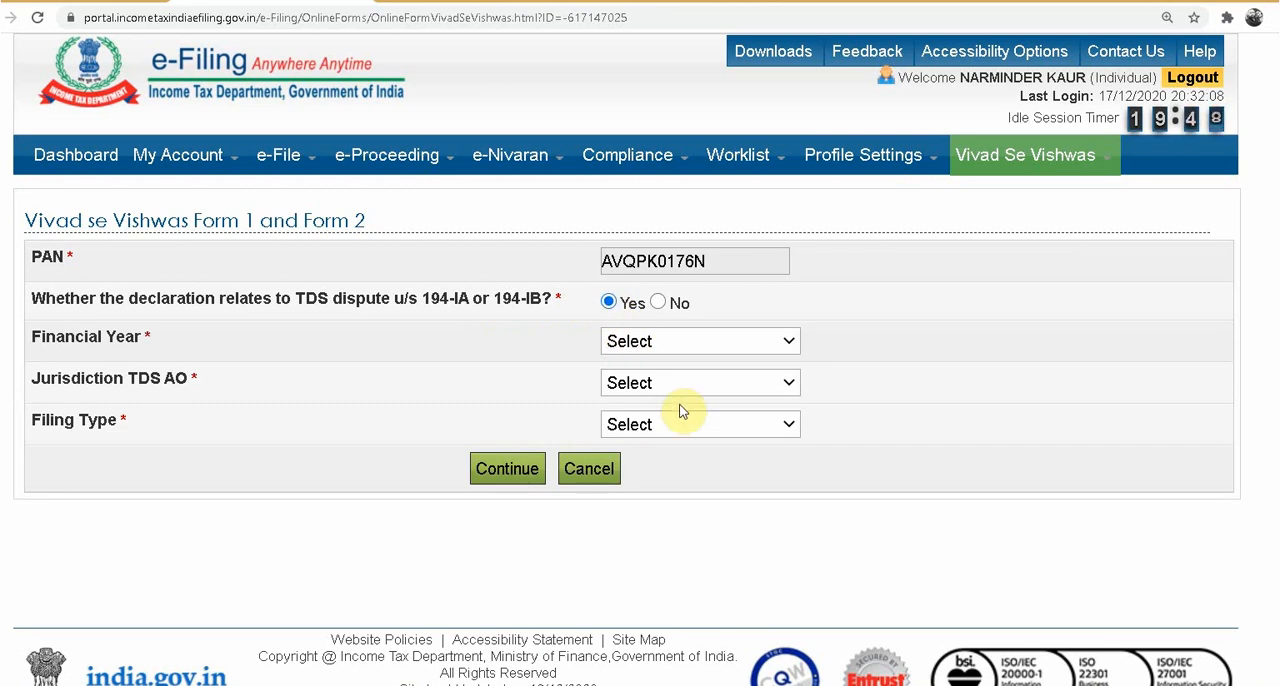
{"action": "left_click", "coordinate": [660, 301]}
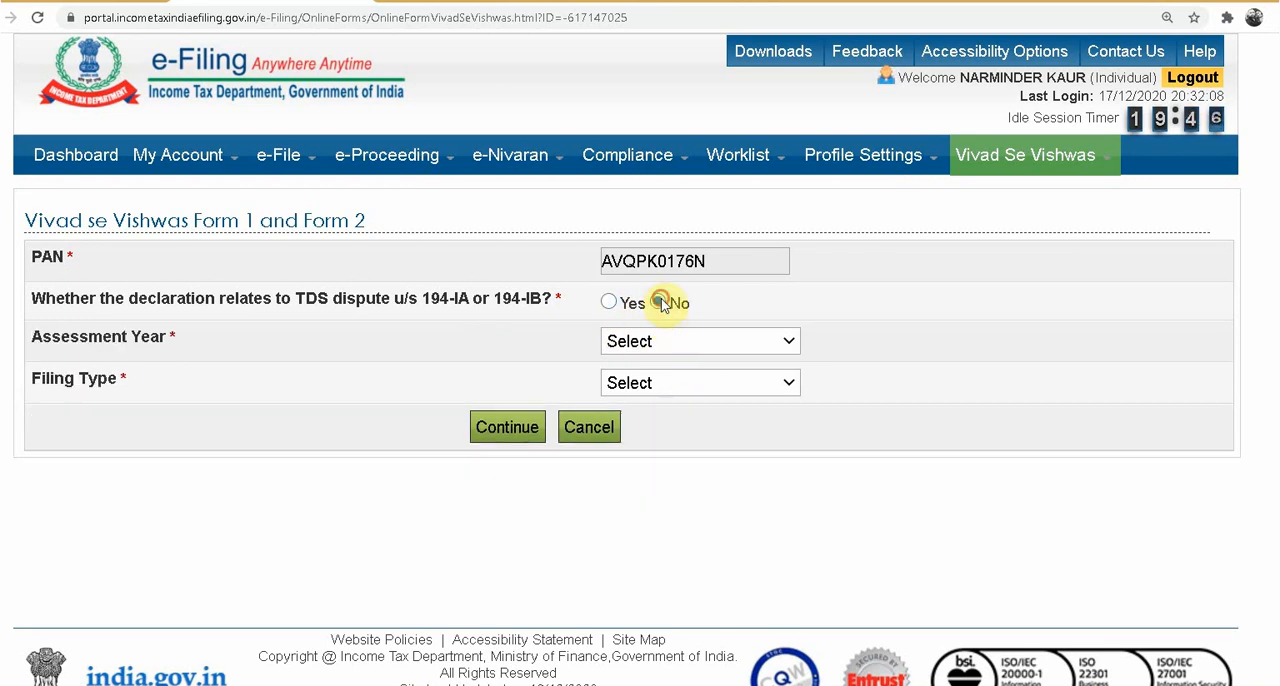
{"action": "left_click", "coordinate": [669, 344]}
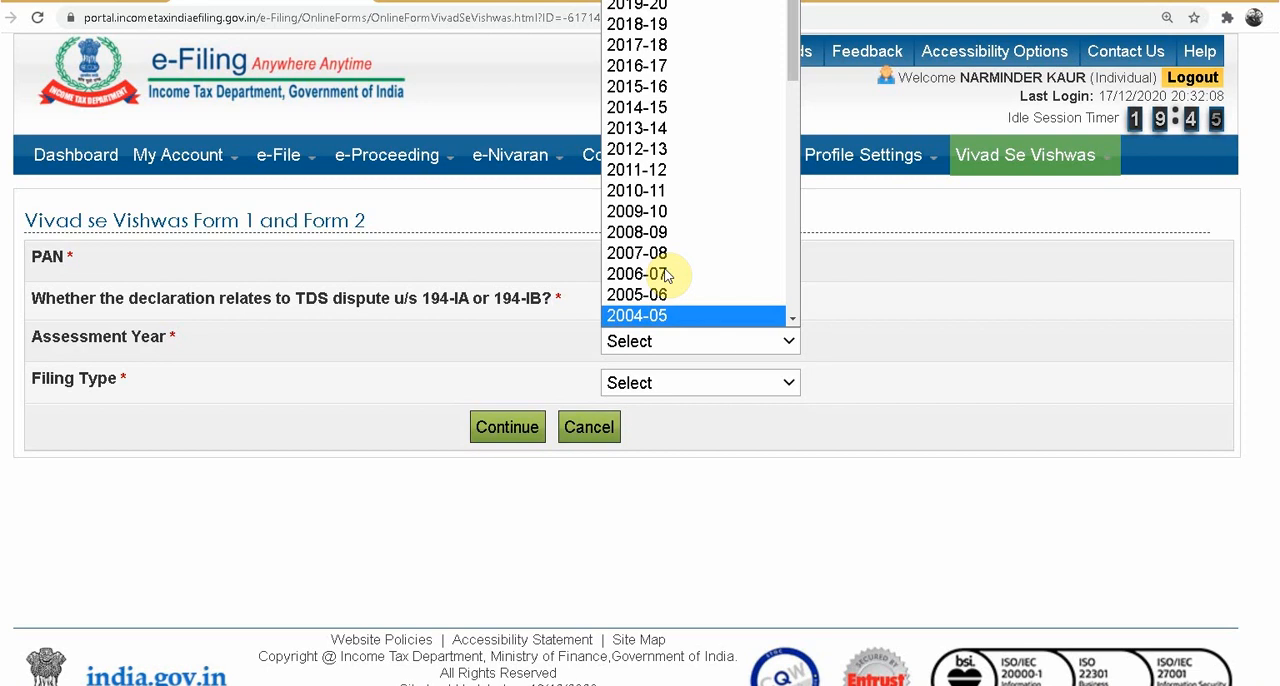
{"action": "left_click", "coordinate": [657, 172]}
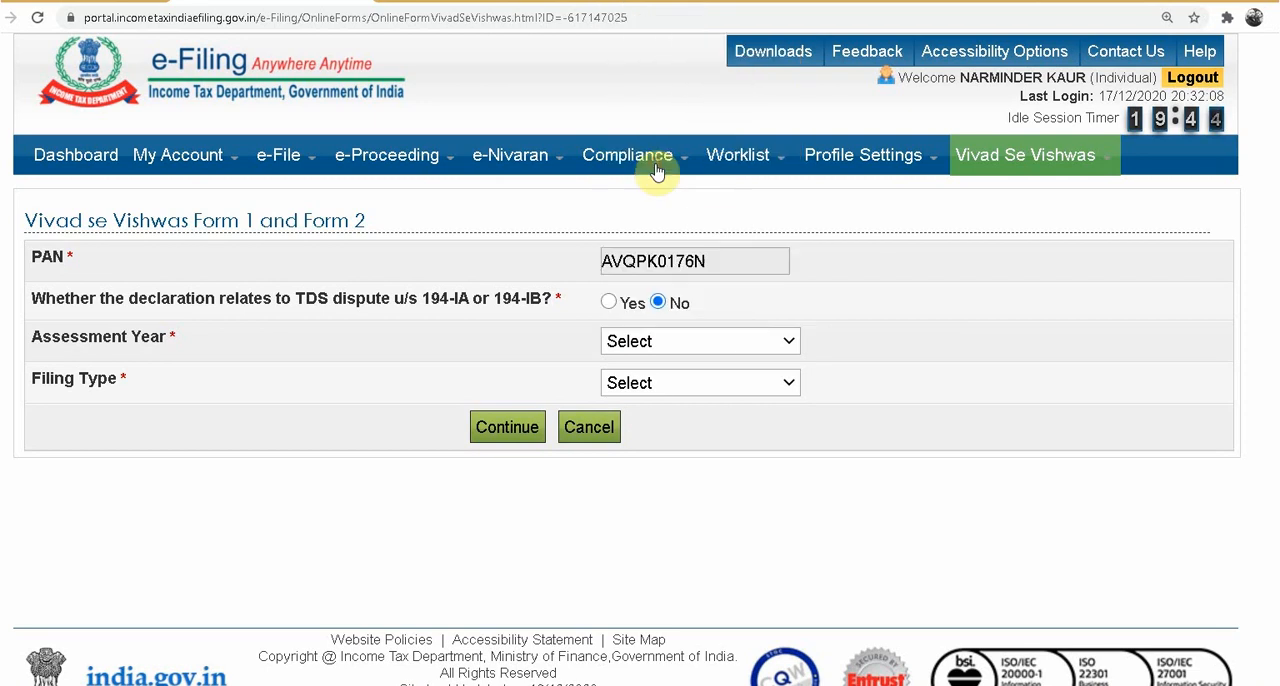
{"action": "left_click", "coordinate": [641, 390]}
{"action": "left_click", "coordinate": [634, 428]}
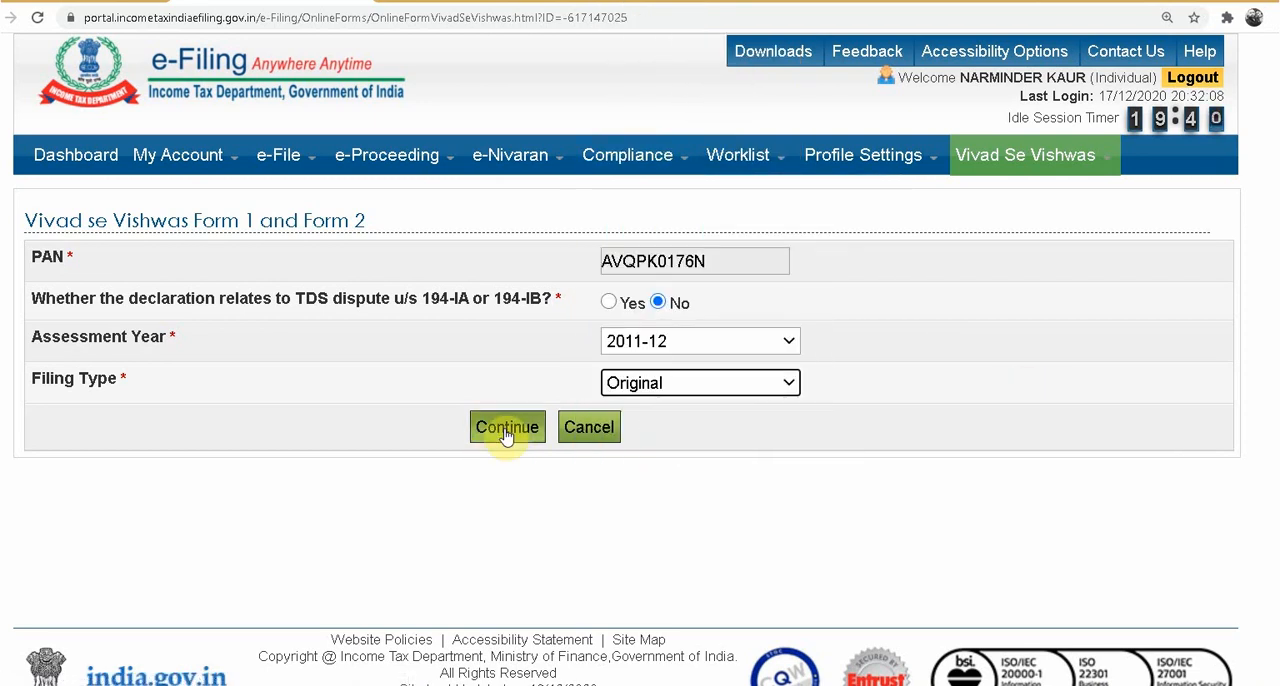
{"action": "left_click", "coordinate": [507, 427]}
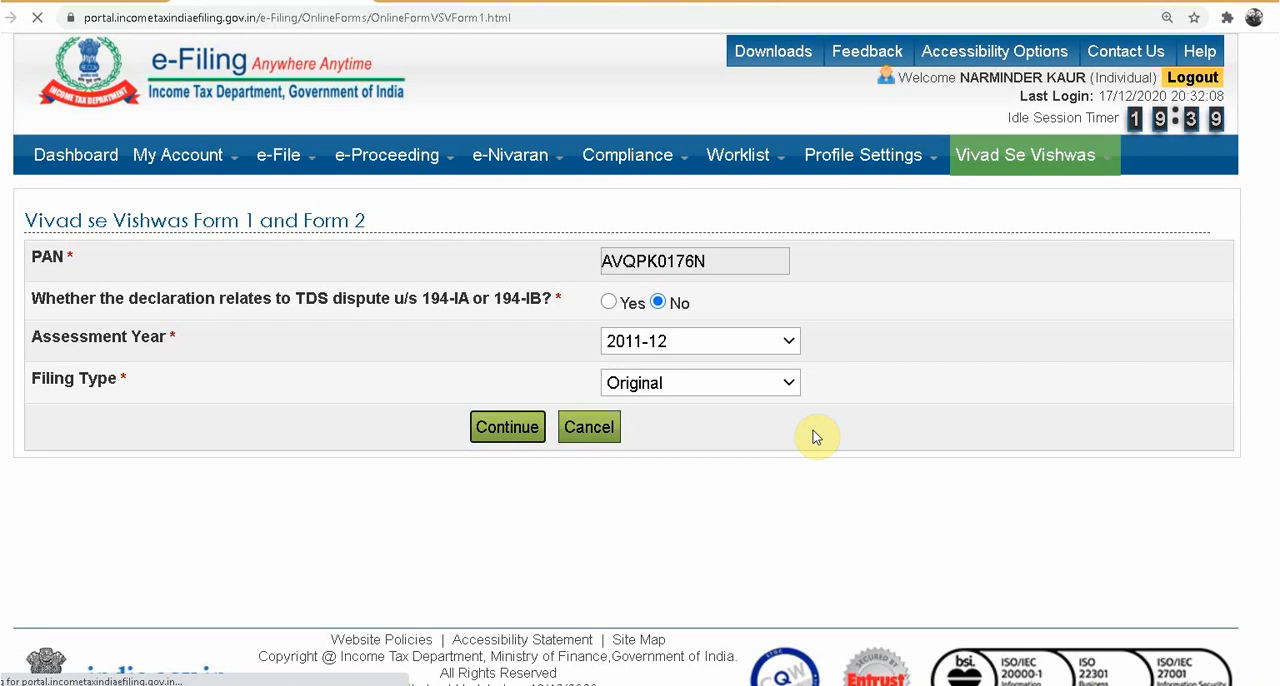
Step: Review the form's general instructions and the Part A general information, and proceed to Part B
{"action": "scroll", "coordinate": [266, 458], "scroll_direction": "down", "scroll_amount": 5}
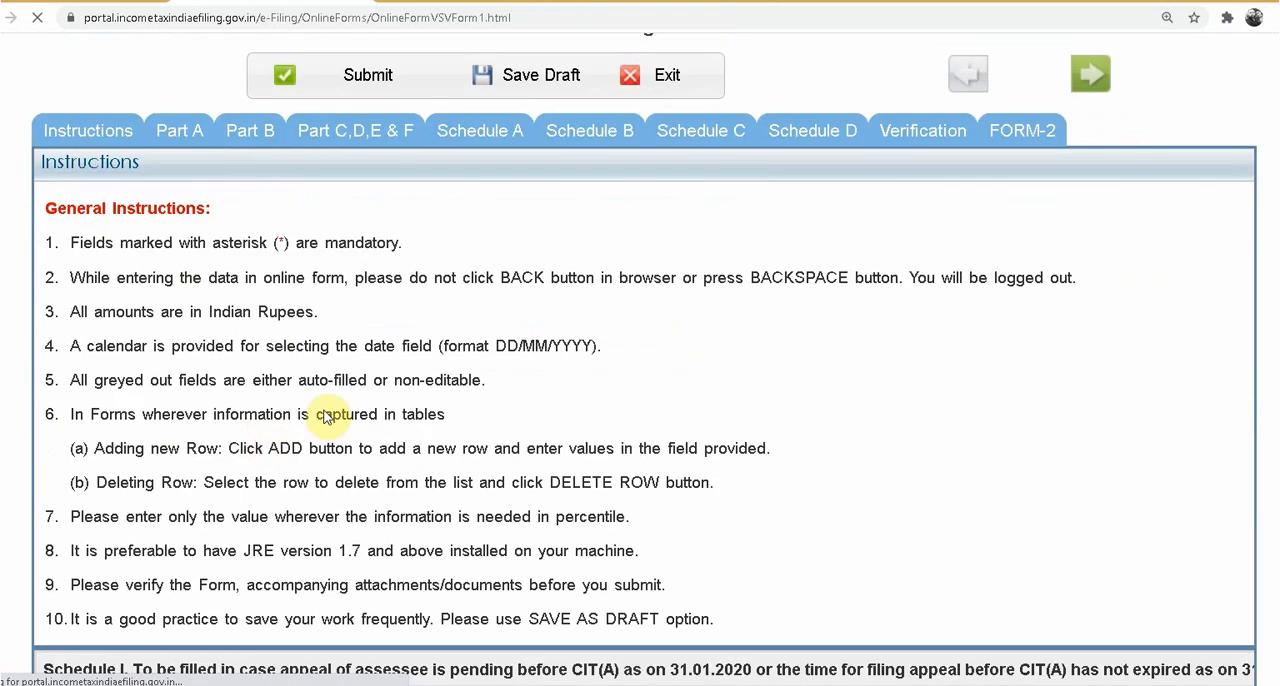
{"action": "scroll", "coordinate": [714, 456], "scroll_direction": "up", "scroll_amount": 3}
{"action": "scroll", "coordinate": [718, 456], "scroll_direction": "up", "scroll_amount": 3}
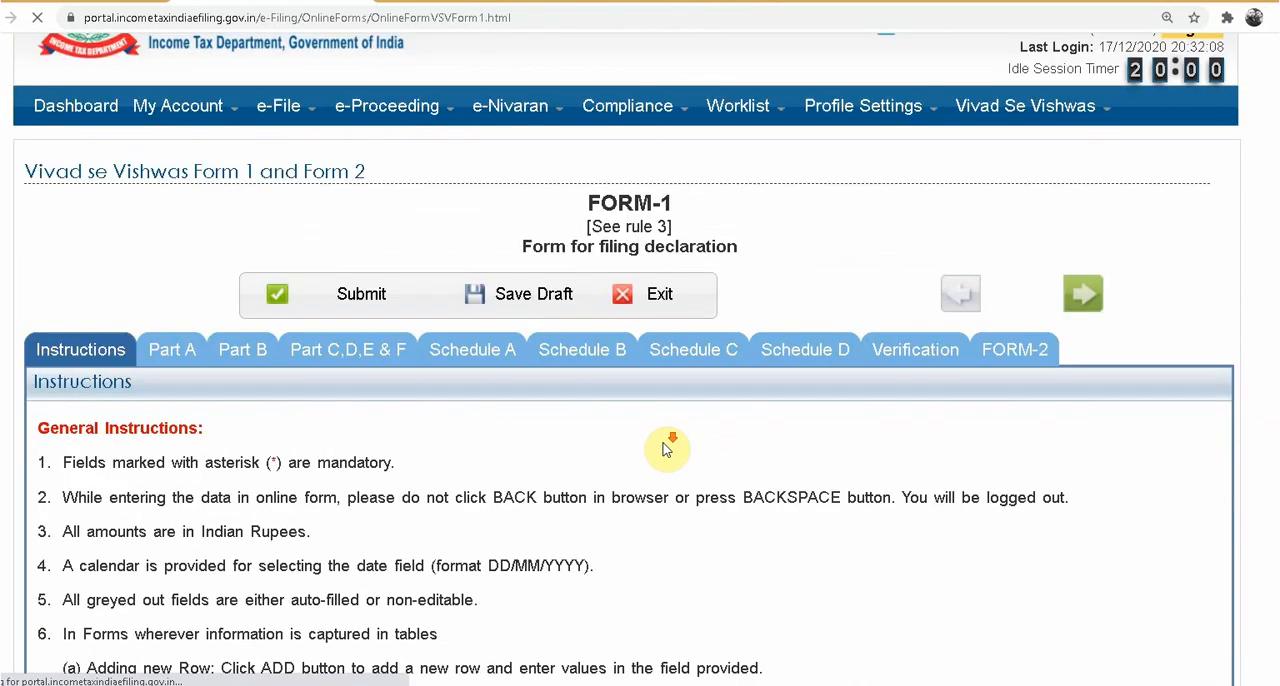
{"action": "scroll", "coordinate": [666, 366], "scroll_direction": "down", "scroll_amount": 3}
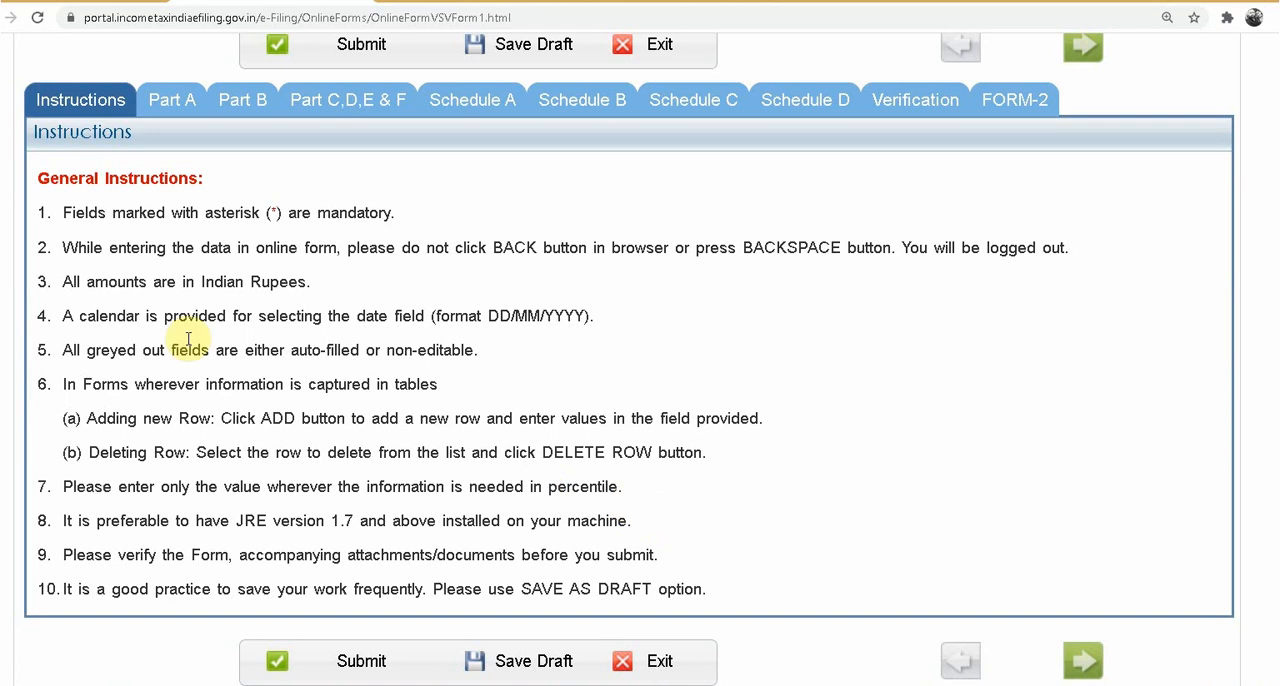
{"action": "left_click", "coordinate": [172, 100]}
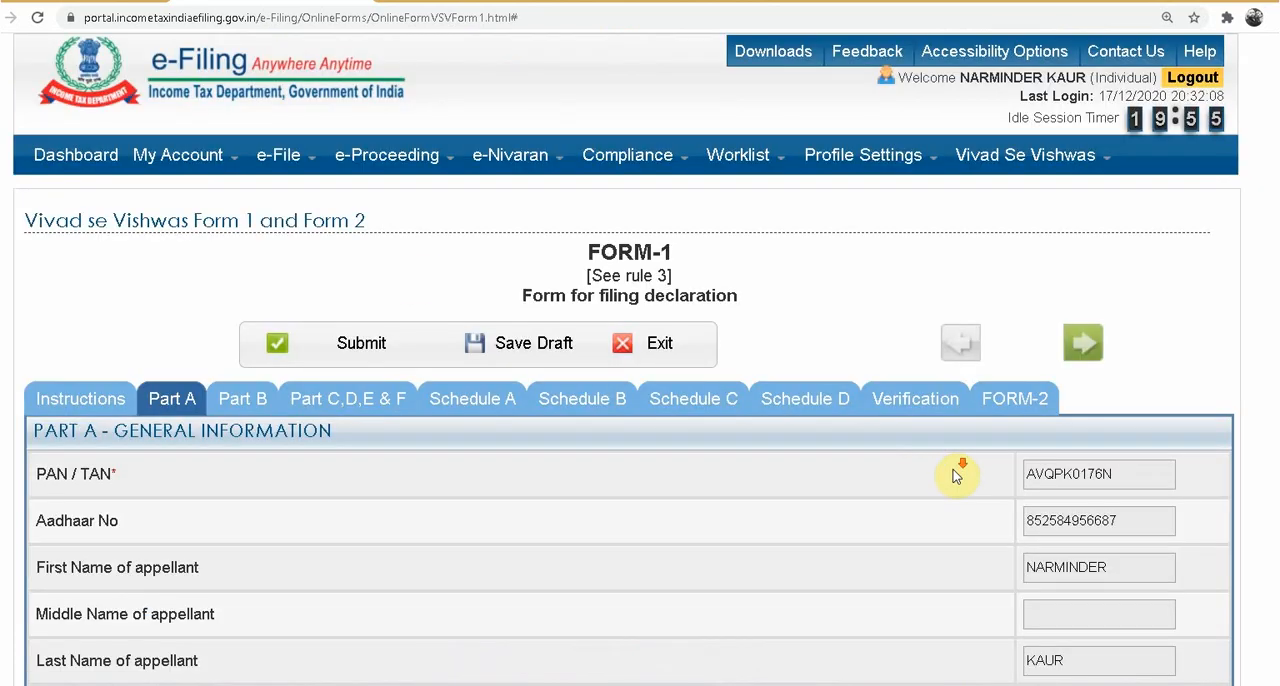
{"action": "scroll", "coordinate": [955, 465], "scroll_direction": "down", "scroll_amount": 5}
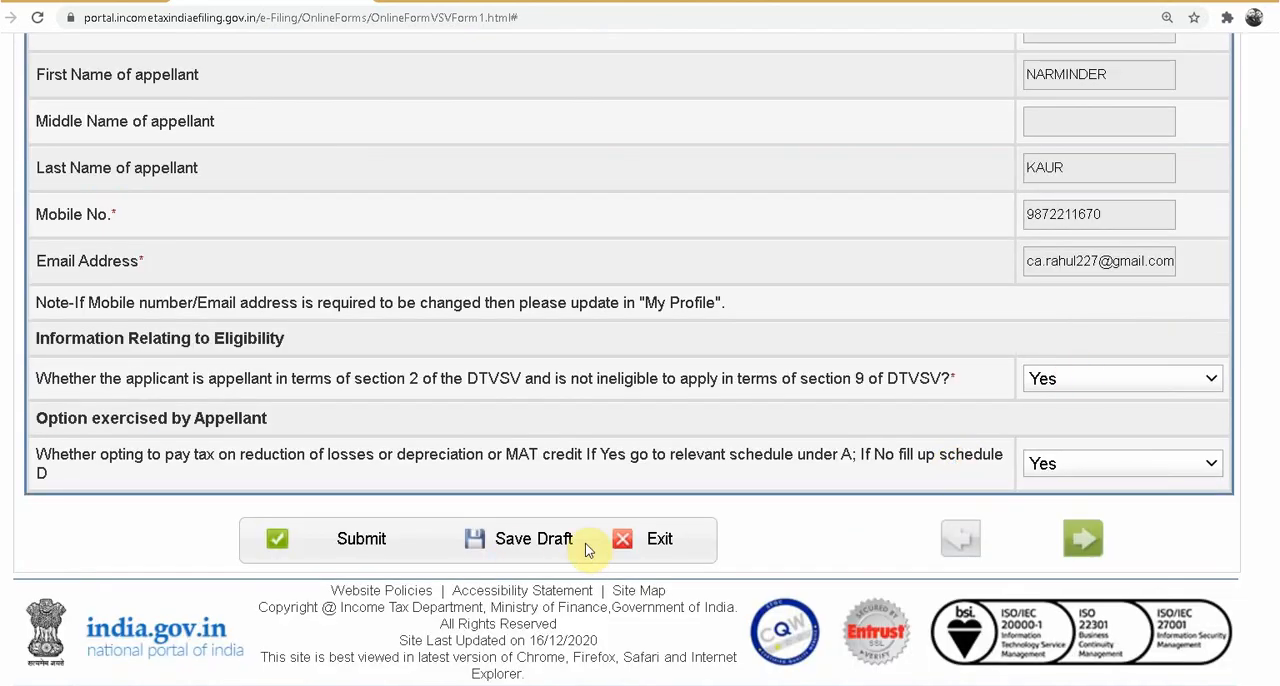
{"action": "left_click", "coordinate": [540, 540]}
{"action": "left_click", "coordinate": [1083, 538]}
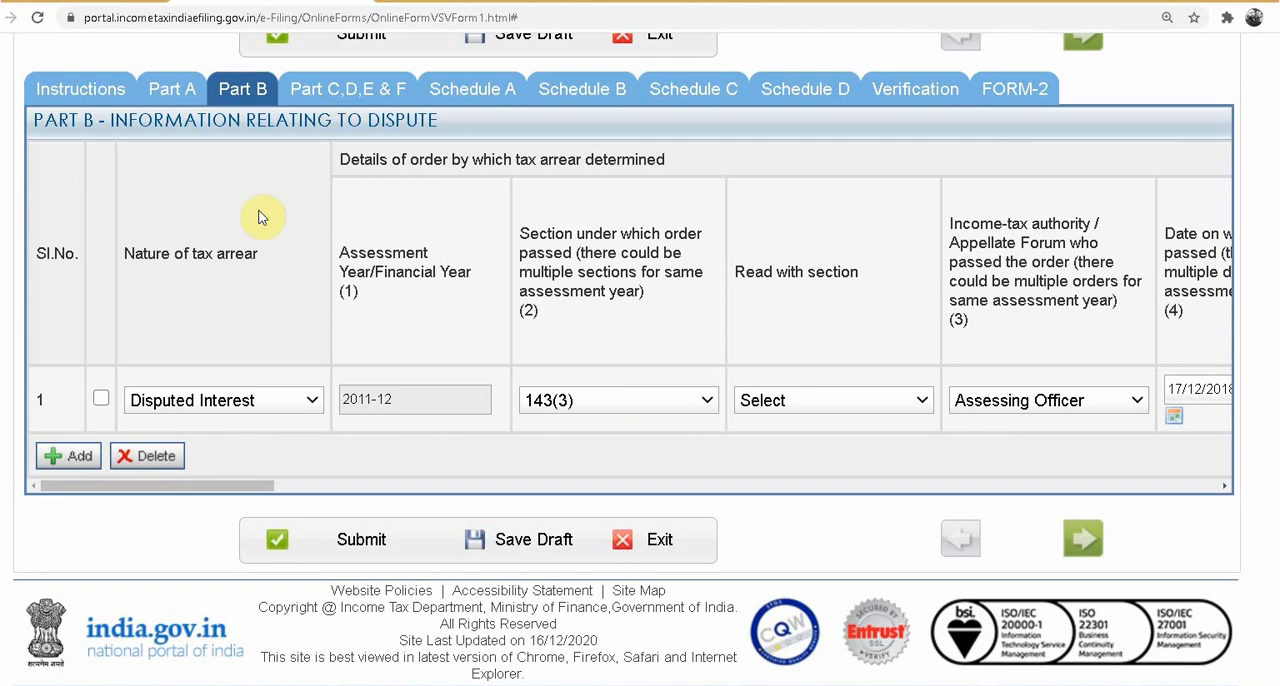
Step: In the first dispute row, choose Disputed Tax as the nature of arrear and section 143(3), read with 143(3) r.w.s 147
{"action": "left_click", "coordinate": [262, 402]}
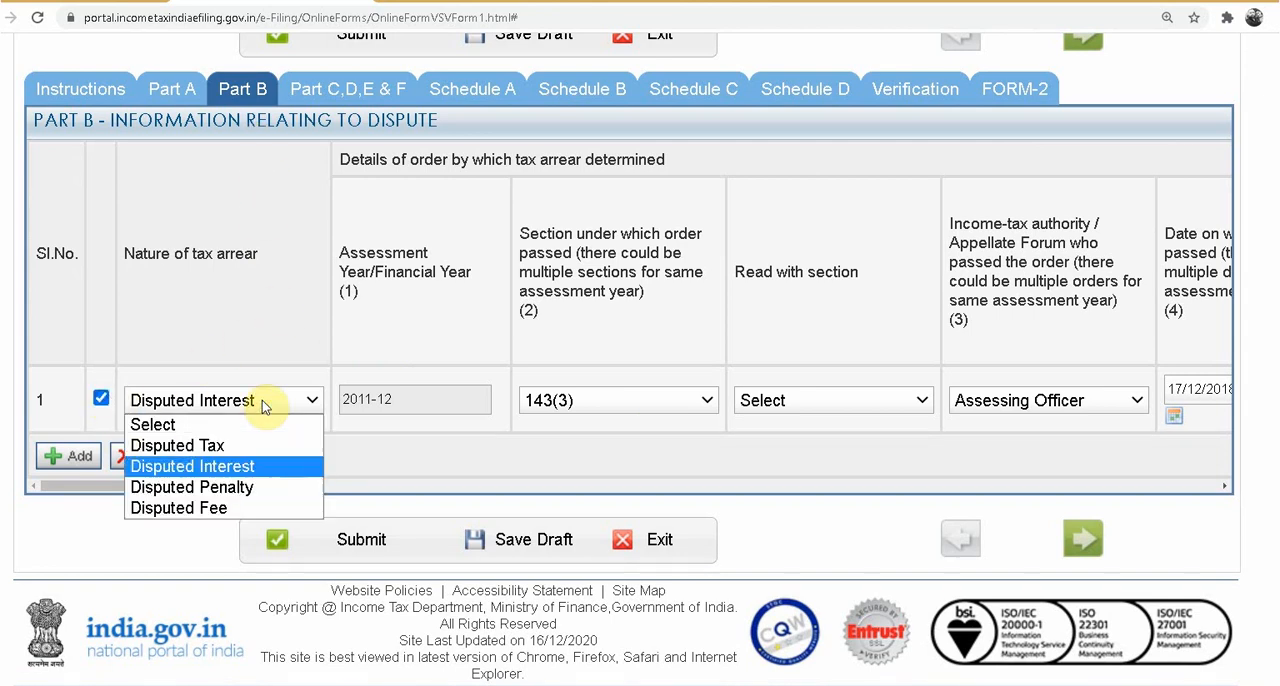
{"action": "left_click", "coordinate": [241, 452]}
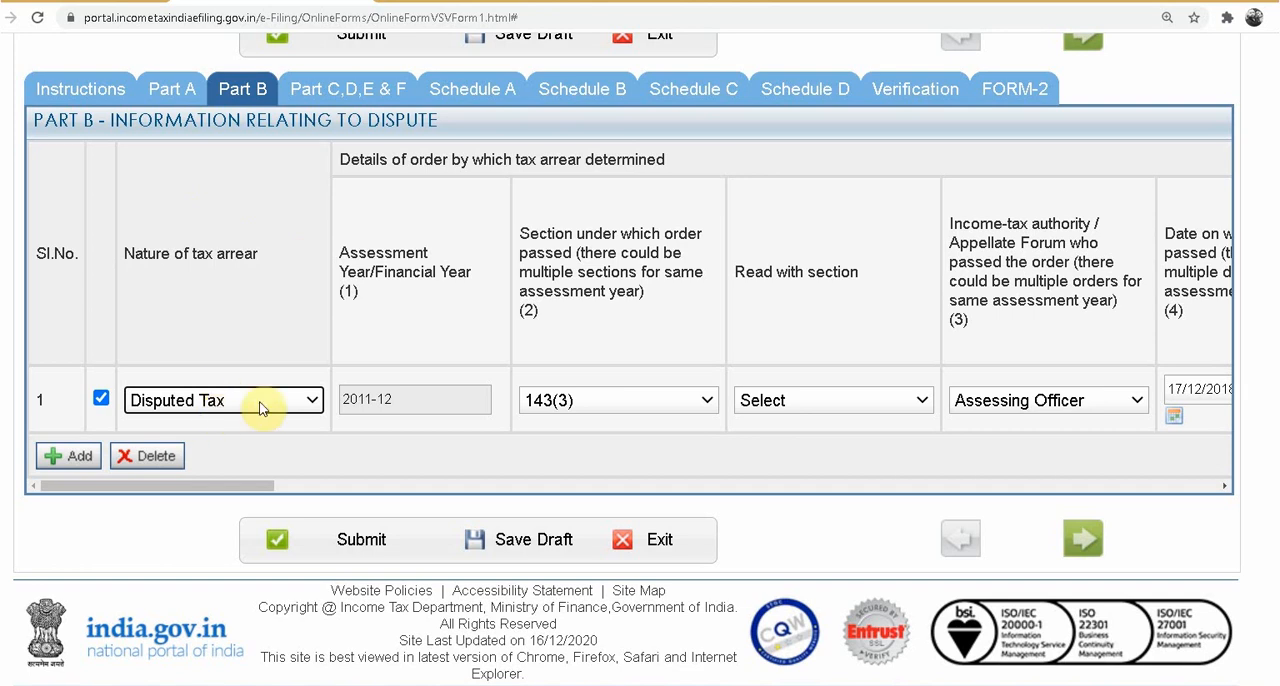
{"action": "left_click", "coordinate": [606, 398]}
{"action": "left_click", "coordinate": [589, 437]}
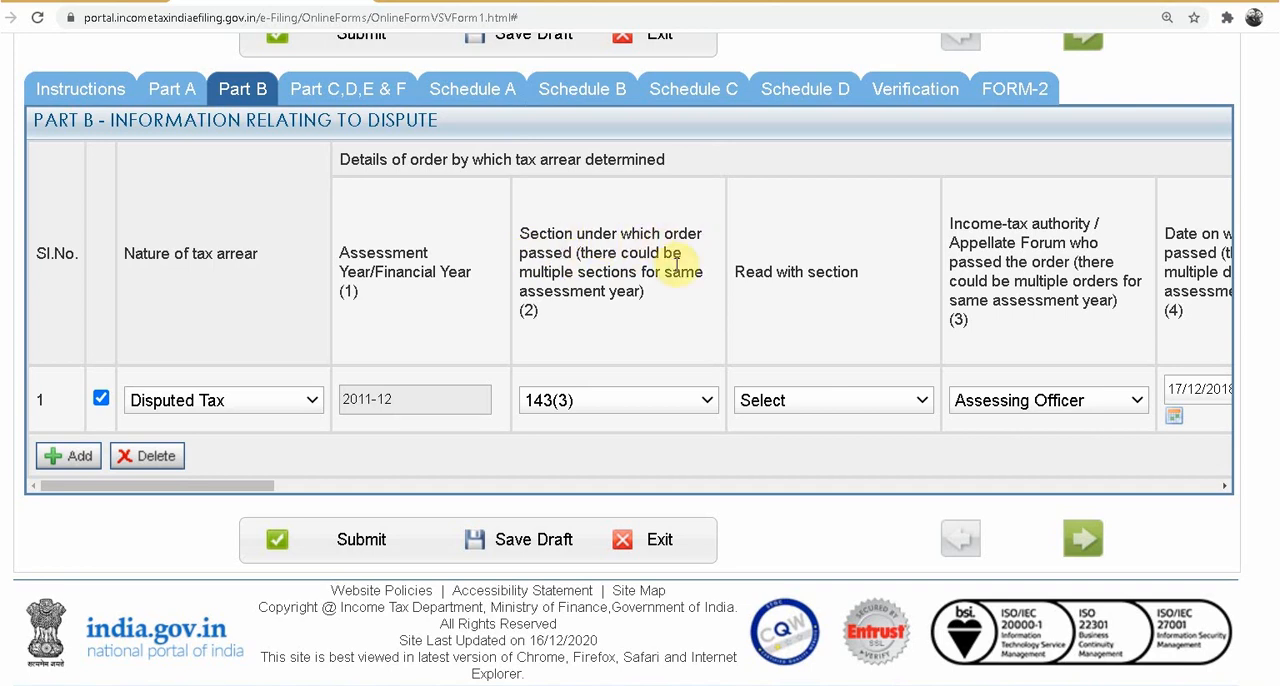
{"action": "left_click", "coordinate": [602, 406]}
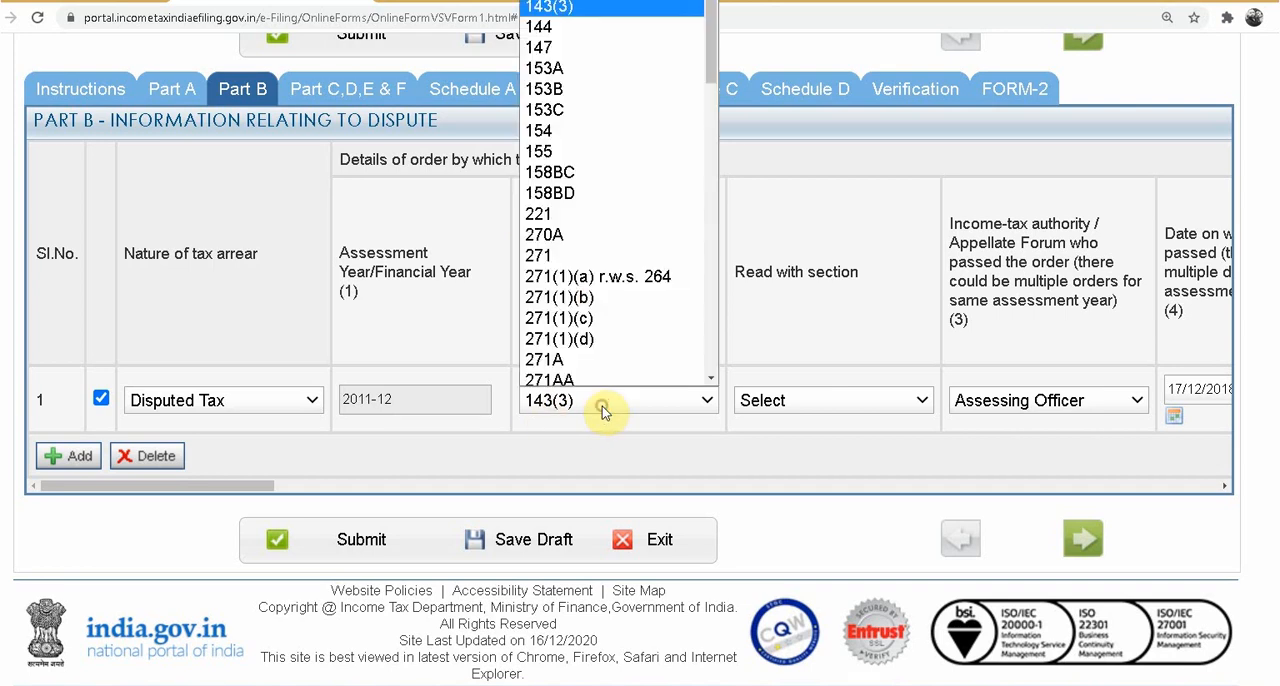
{"action": "left_click", "coordinate": [600, 408]}
{"action": "left_click", "coordinate": [590, 416]}
{"action": "left_click", "coordinate": [590, 410]}
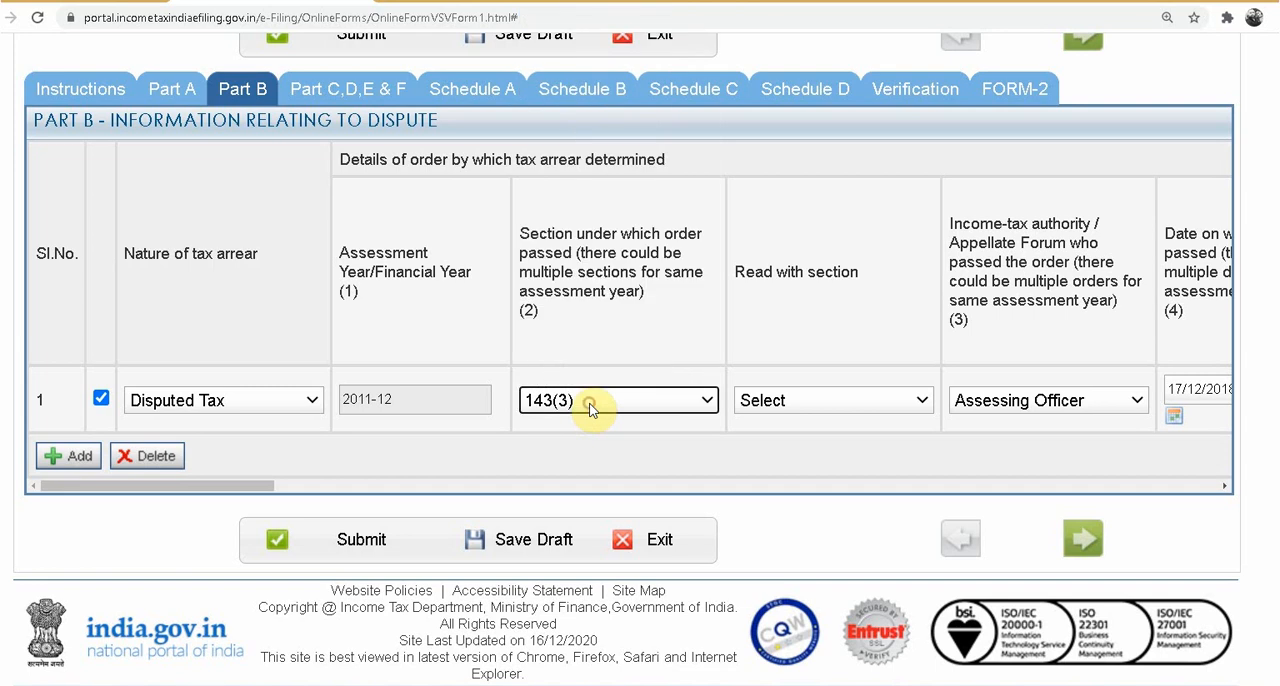
{"action": "left_click", "coordinate": [786, 402]}
{"action": "left_click", "coordinate": [826, 166]}
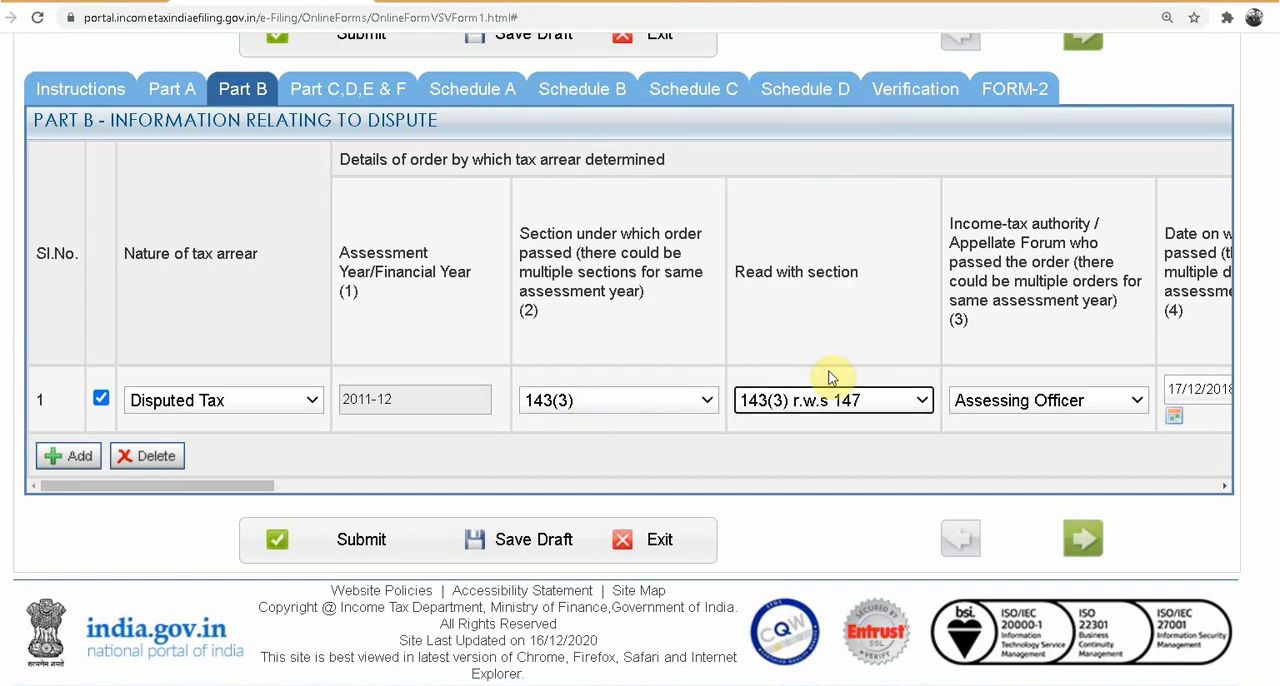
Step: Check the dispute row's order date and search case details, and choose Appeal as the type of pending proceeding
{"action": "left_click_drag", "start_coordinate": [163, 486], "coordinate": [366, 486]}
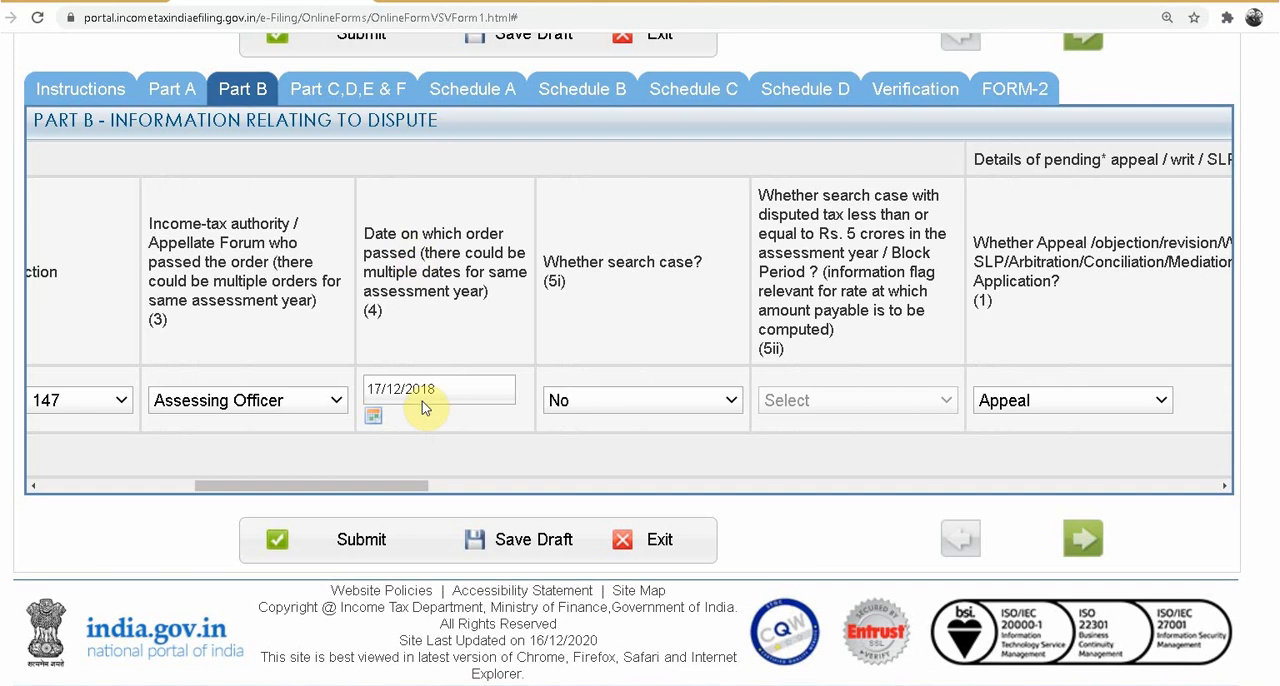
{"action": "left_click_drag", "start_coordinate": [406, 486], "coordinate": [446, 373]}
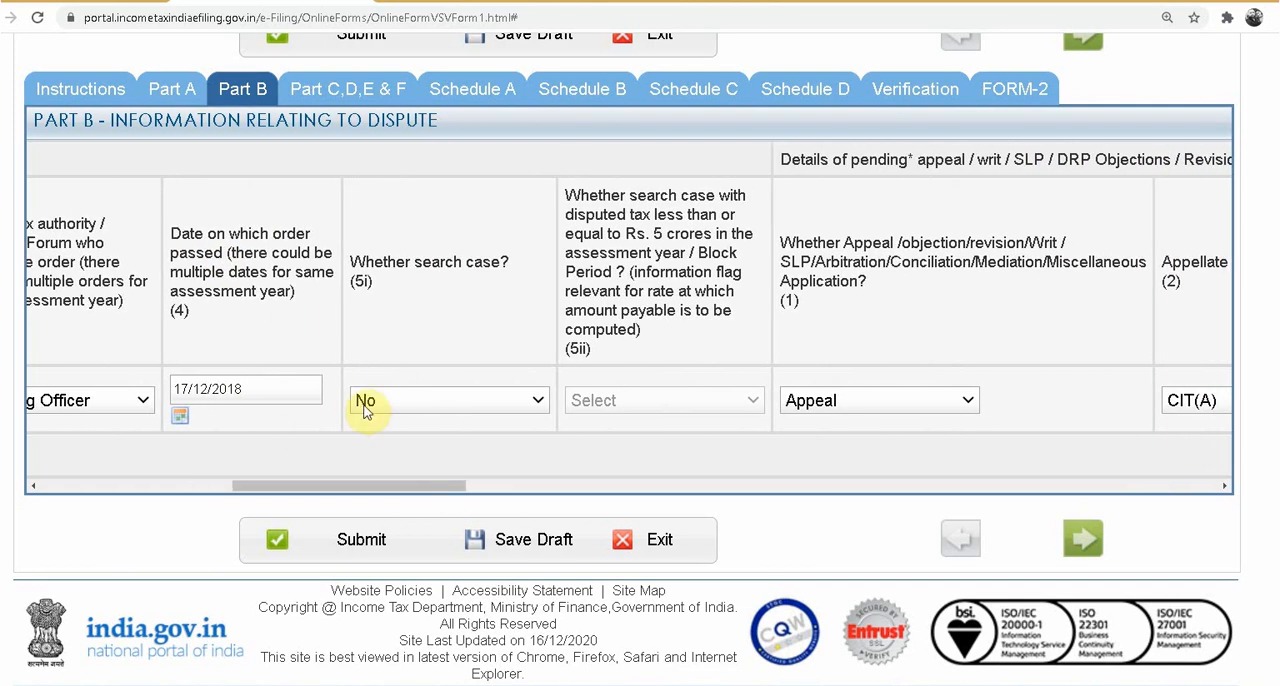
{"action": "left_click_drag", "start_coordinate": [380, 485], "coordinate": [494, 484]}
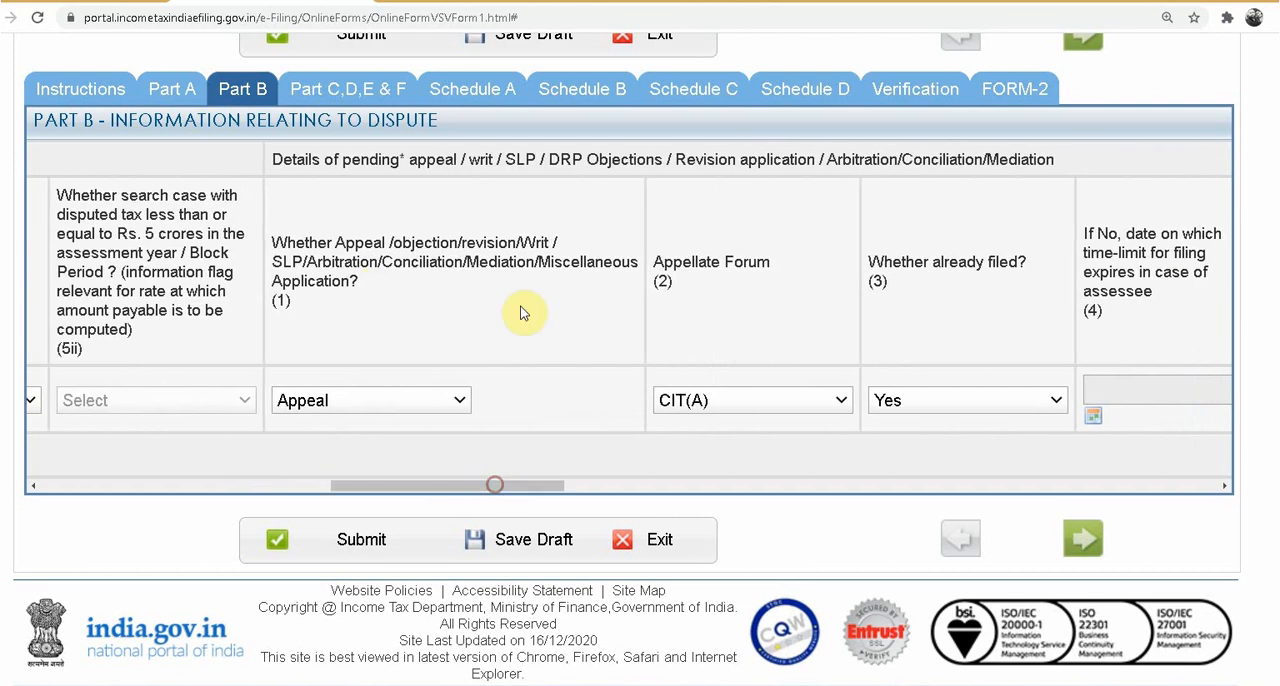
{"action": "left_click", "coordinate": [381, 401]}
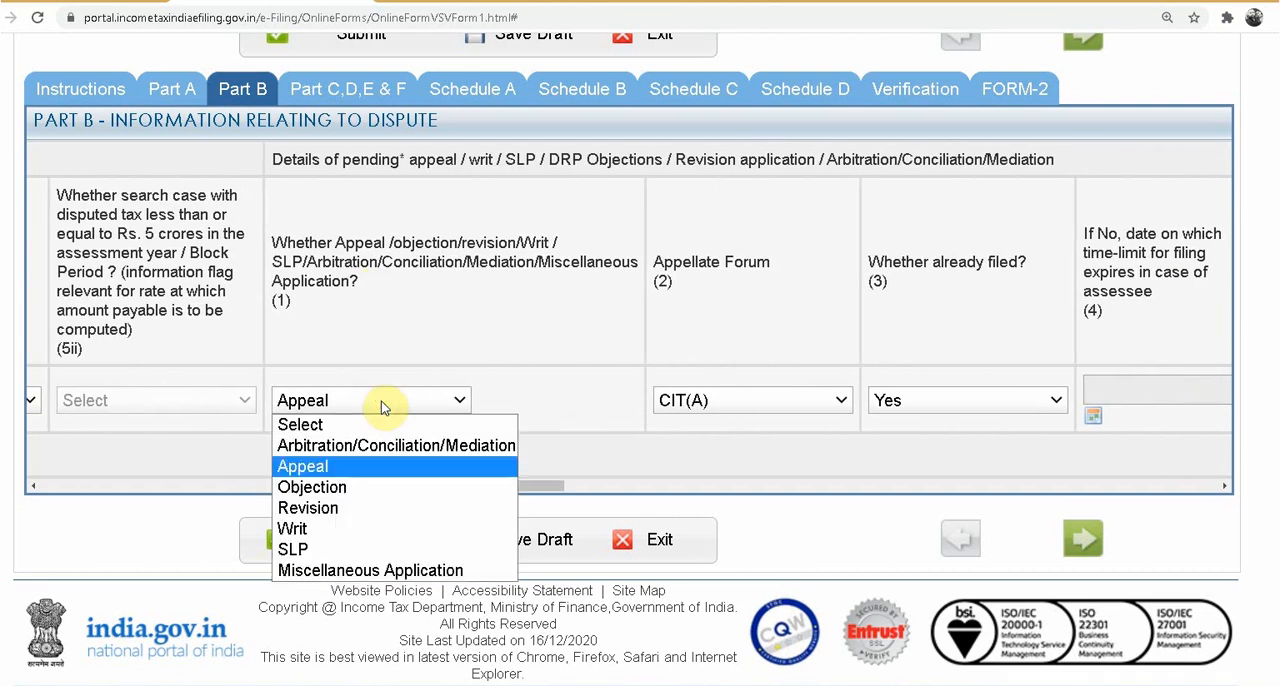
{"action": "left_click", "coordinate": [386, 473]}
{"action": "left_click", "coordinate": [432, 401]}
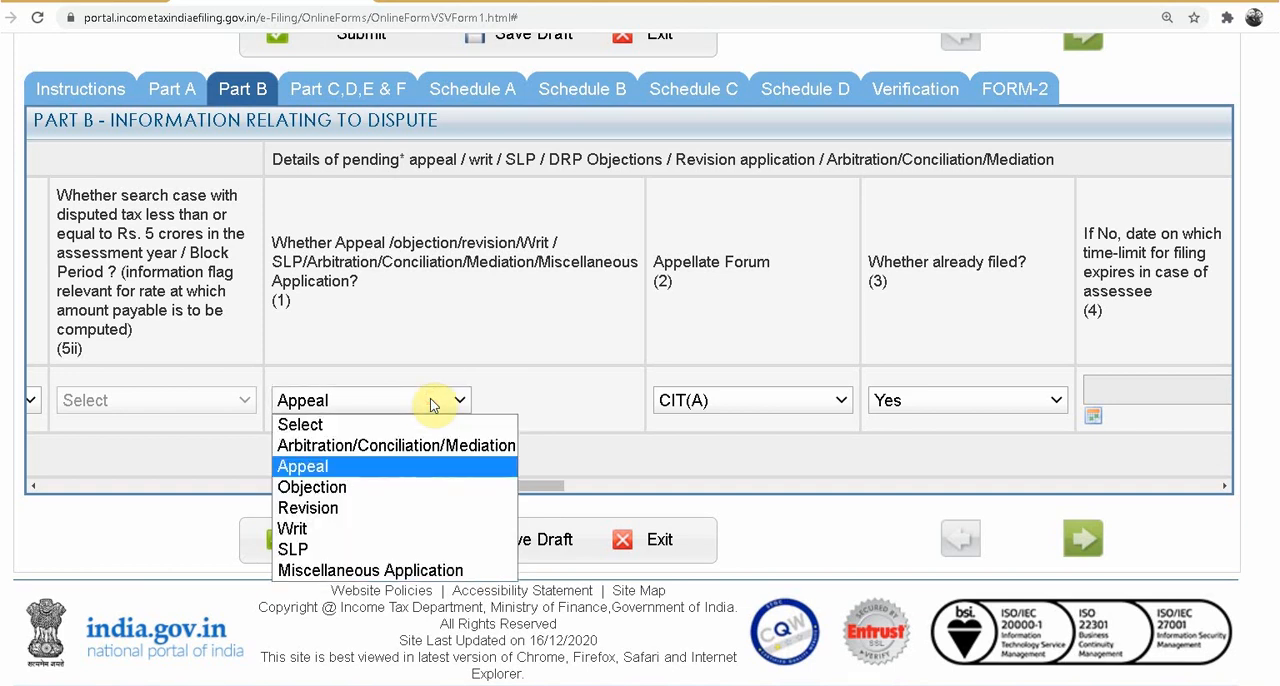
{"action": "left_click", "coordinate": [412, 464]}
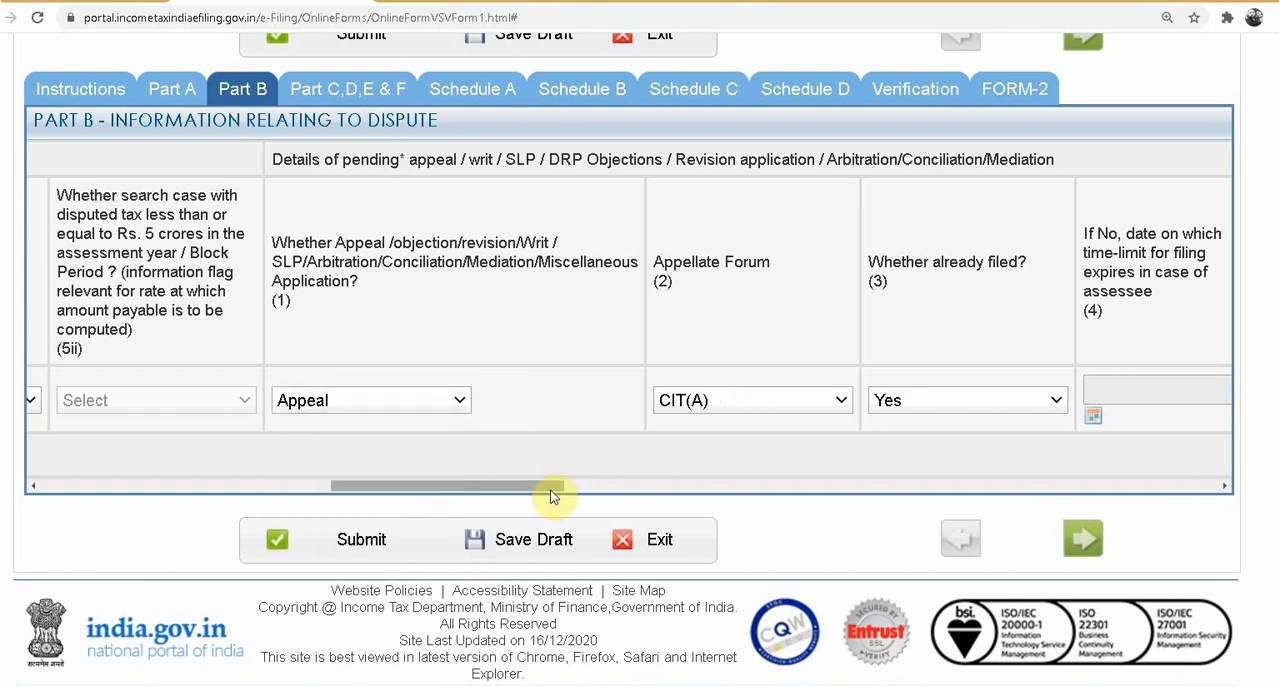
Step: Review the remaining appeal, penalty and interest fields of the dispute row, choosing Yes for a pending interest or penalty appeal
{"action": "left_click_drag", "start_coordinate": [553, 497], "coordinate": [620, 487]}
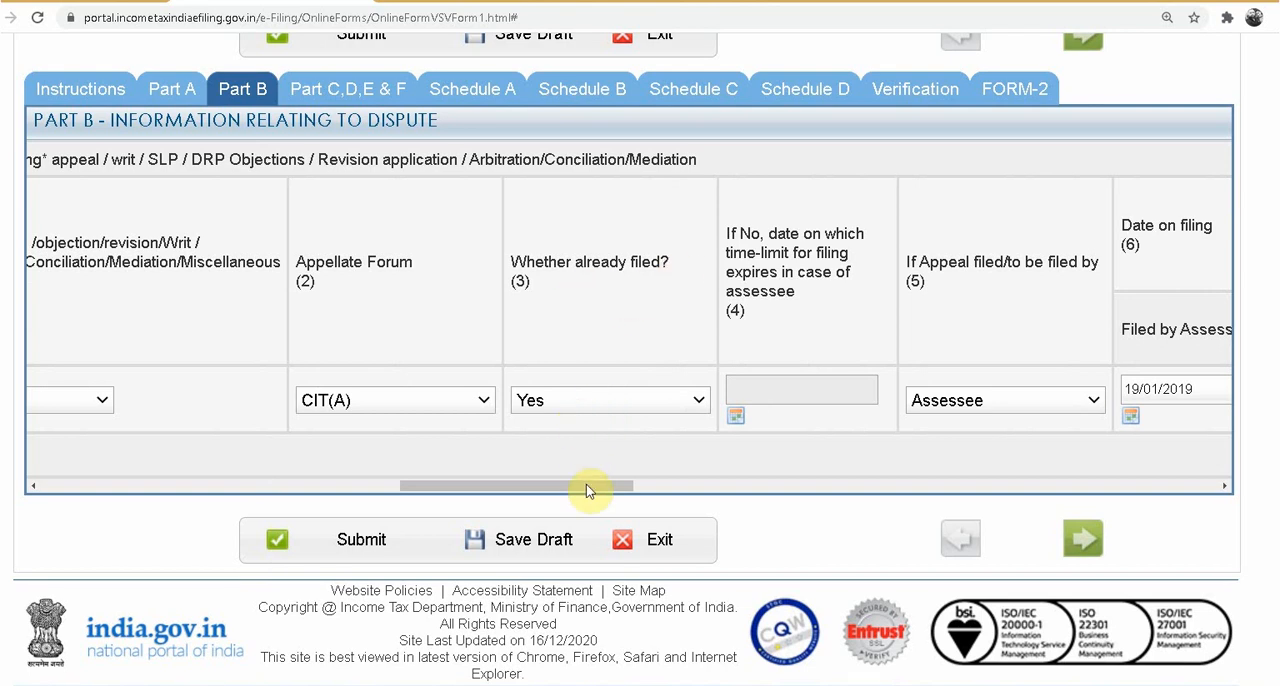
{"action": "left_click_drag", "start_coordinate": [586, 486], "coordinate": [733, 483]}
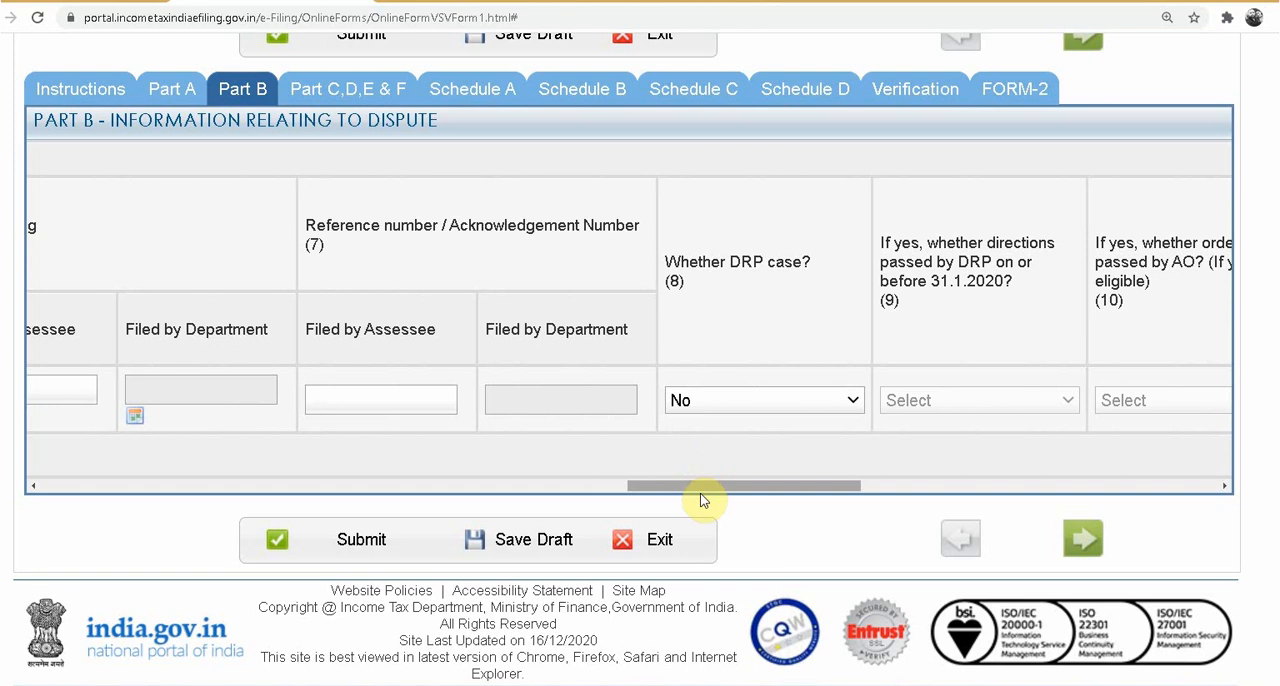
{"action": "left_click_drag", "start_coordinate": [737, 486], "coordinate": [950, 492]}
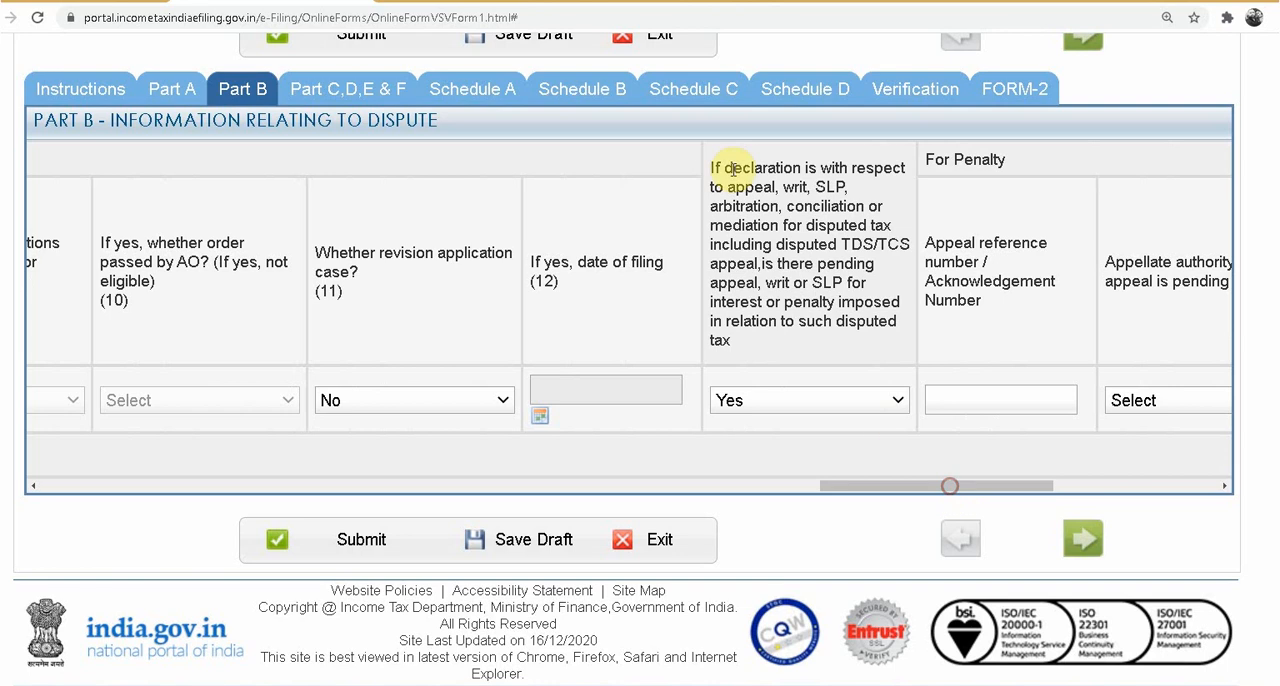
{"action": "left_click", "coordinate": [771, 400]}
{"action": "left_click", "coordinate": [760, 443]}
{"action": "left_click_drag", "start_coordinate": [849, 484], "coordinate": [1060, 492]}
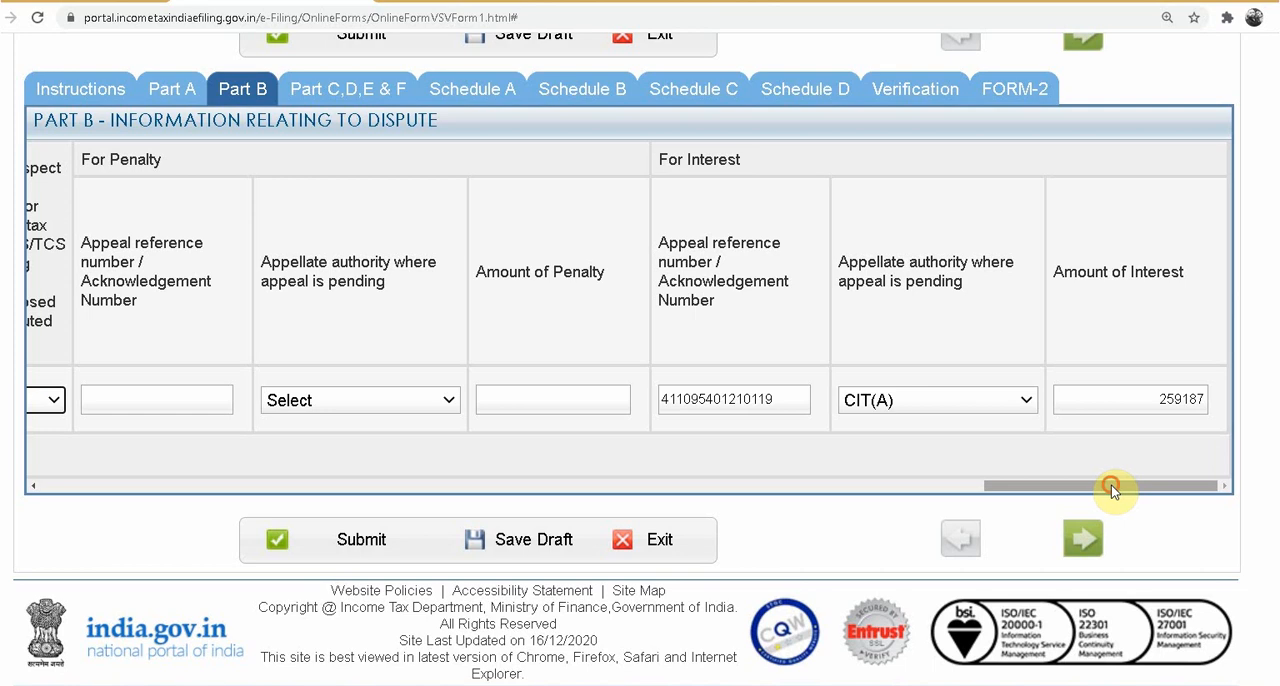
{"action": "left_click_drag", "start_coordinate": [1111, 488], "coordinate": [8, 475]}
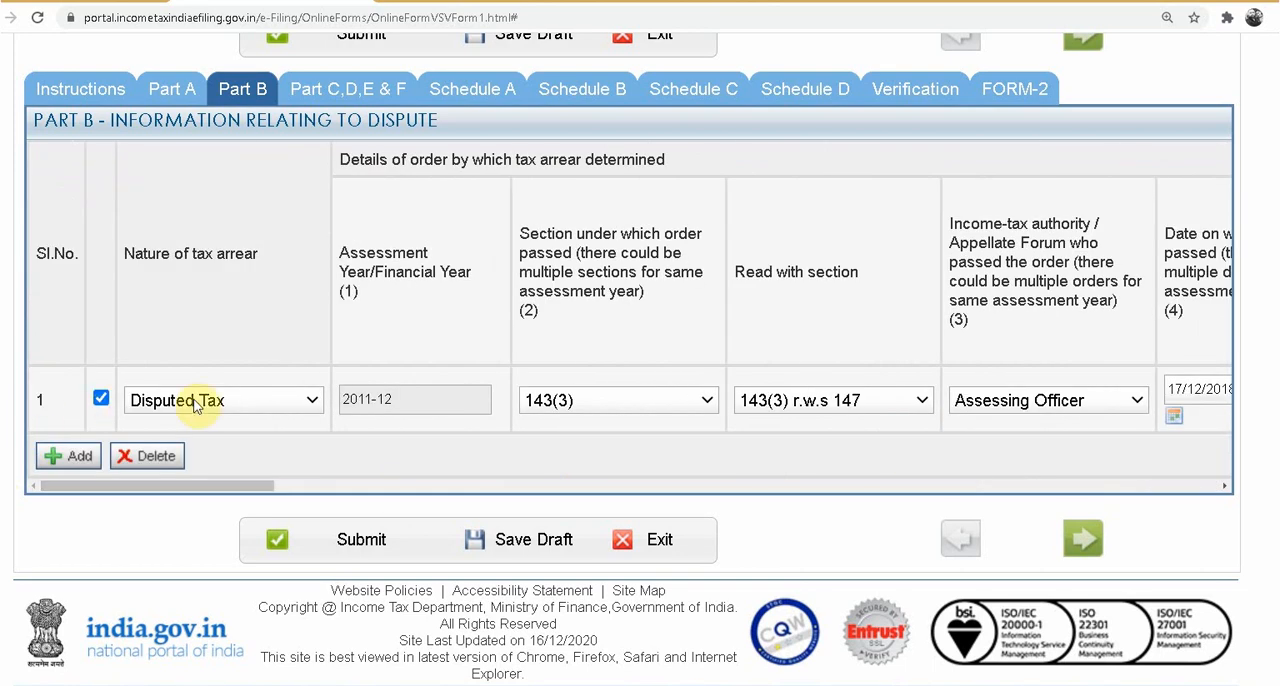
Step: Save the Part B draft and review the tax arrears, amount payable and payment details in Parts C, D, E and F
{"action": "left_click", "coordinate": [500, 532]}
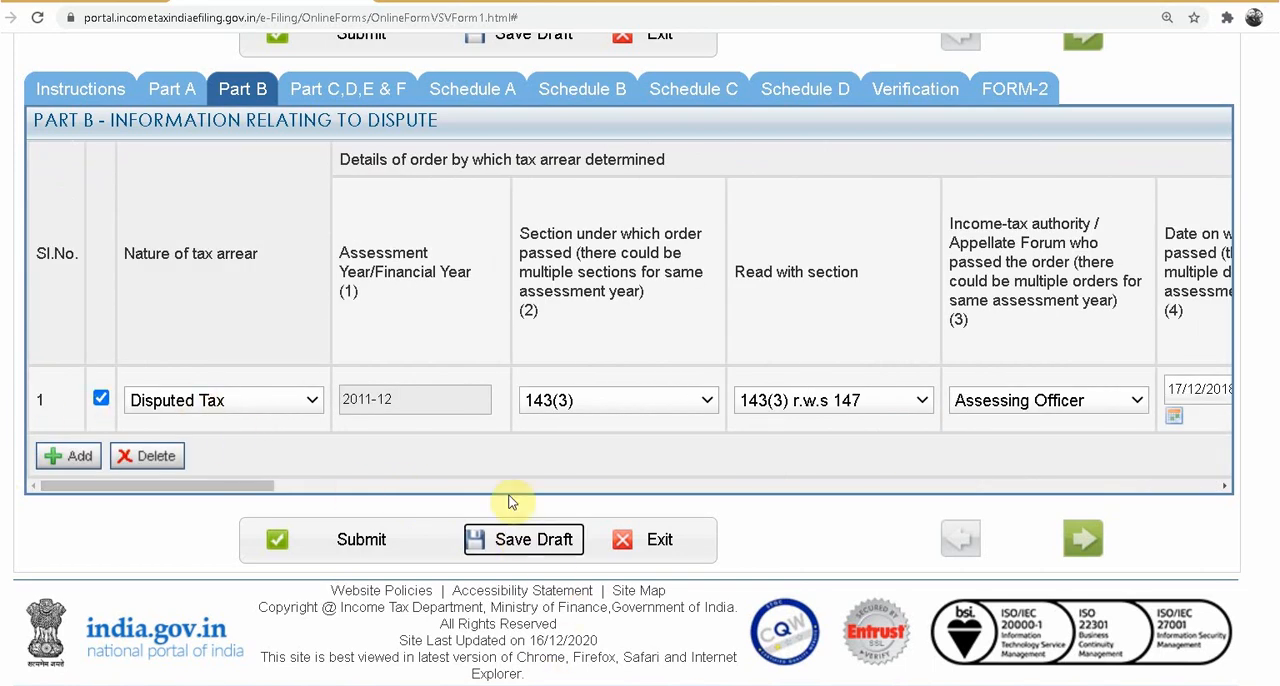
{"action": "left_click", "coordinate": [345, 90]}
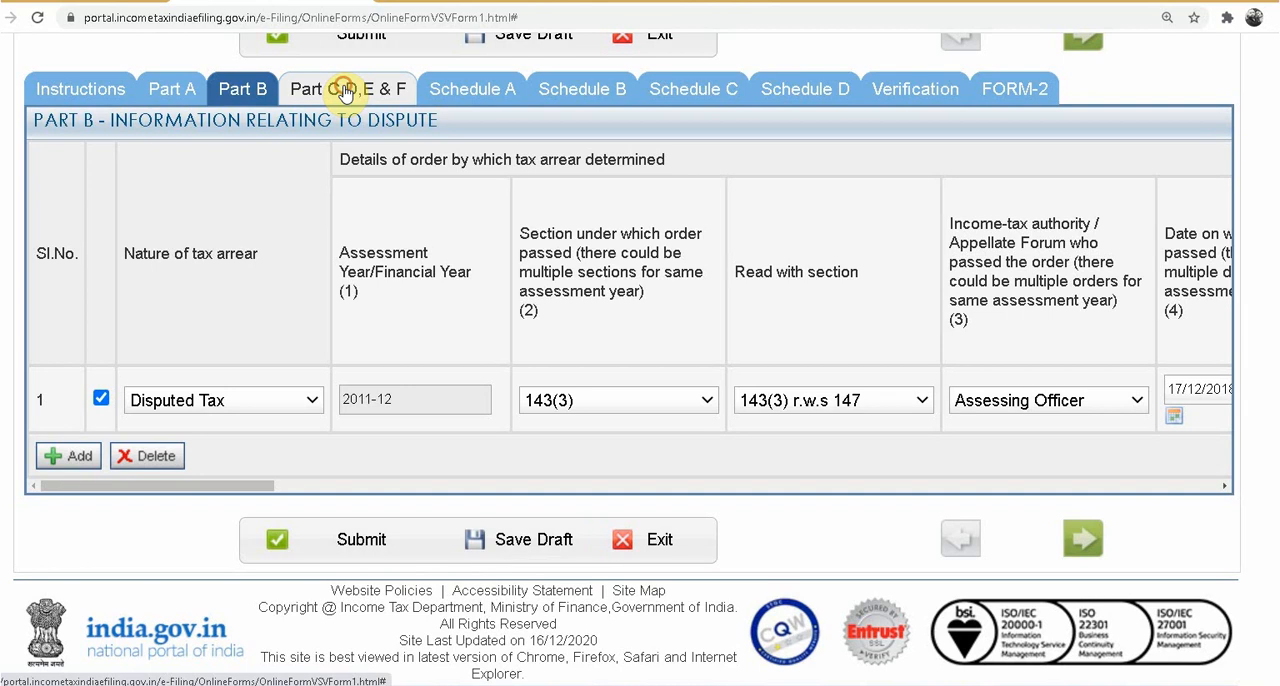
{"action": "scroll", "coordinate": [425, 540], "scroll_direction": "down", "scroll_amount": 3}
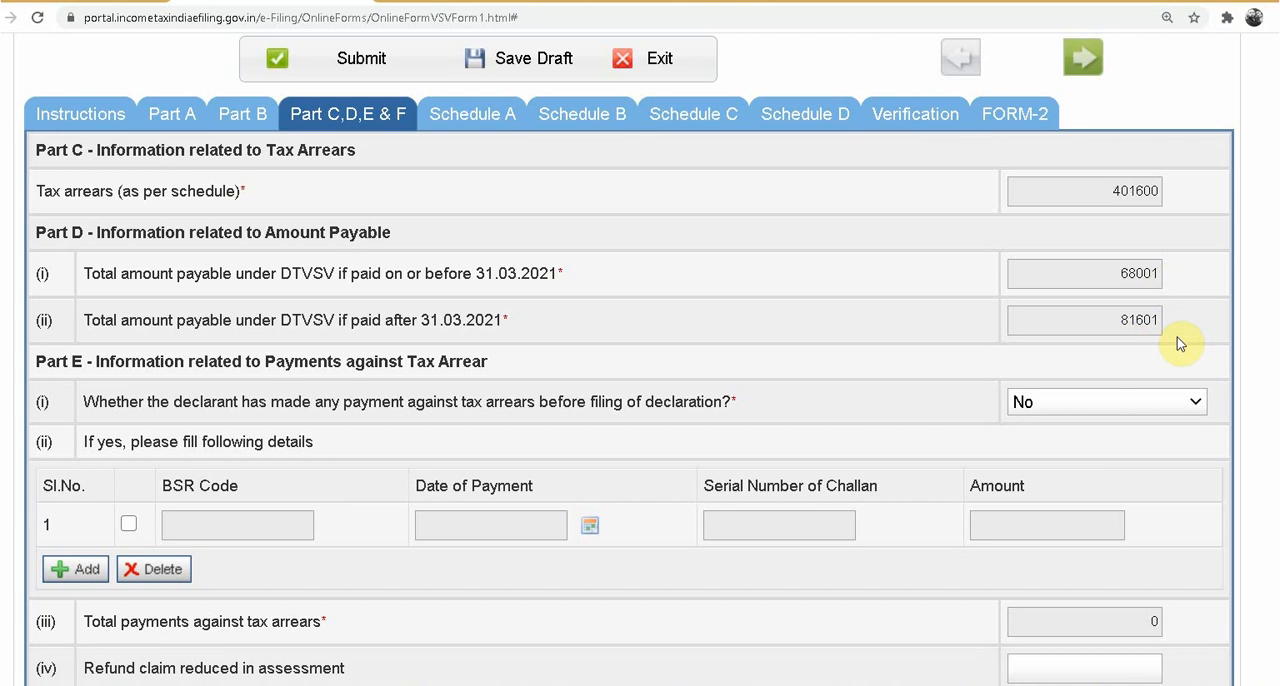
{"action": "scroll", "coordinate": [758, 443], "scroll_direction": "down", "scroll_amount": 3}
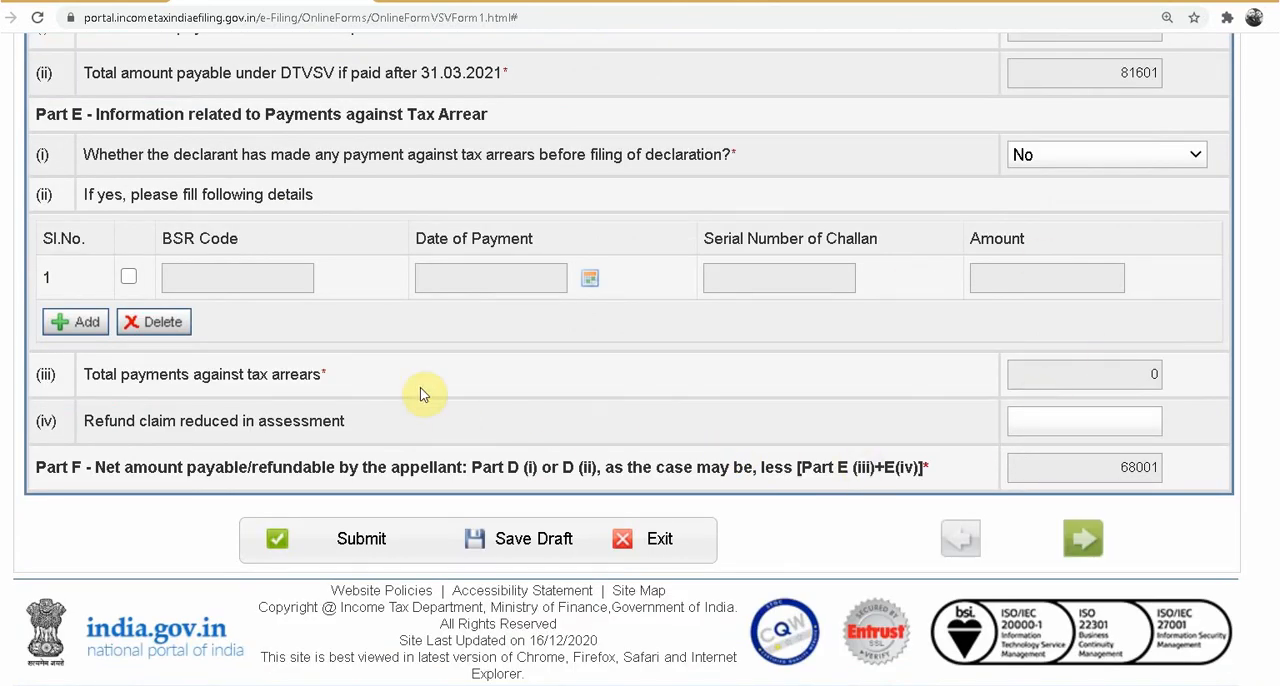
{"action": "scroll", "coordinate": [403, 360], "scroll_direction": "up", "scroll_amount": 1}
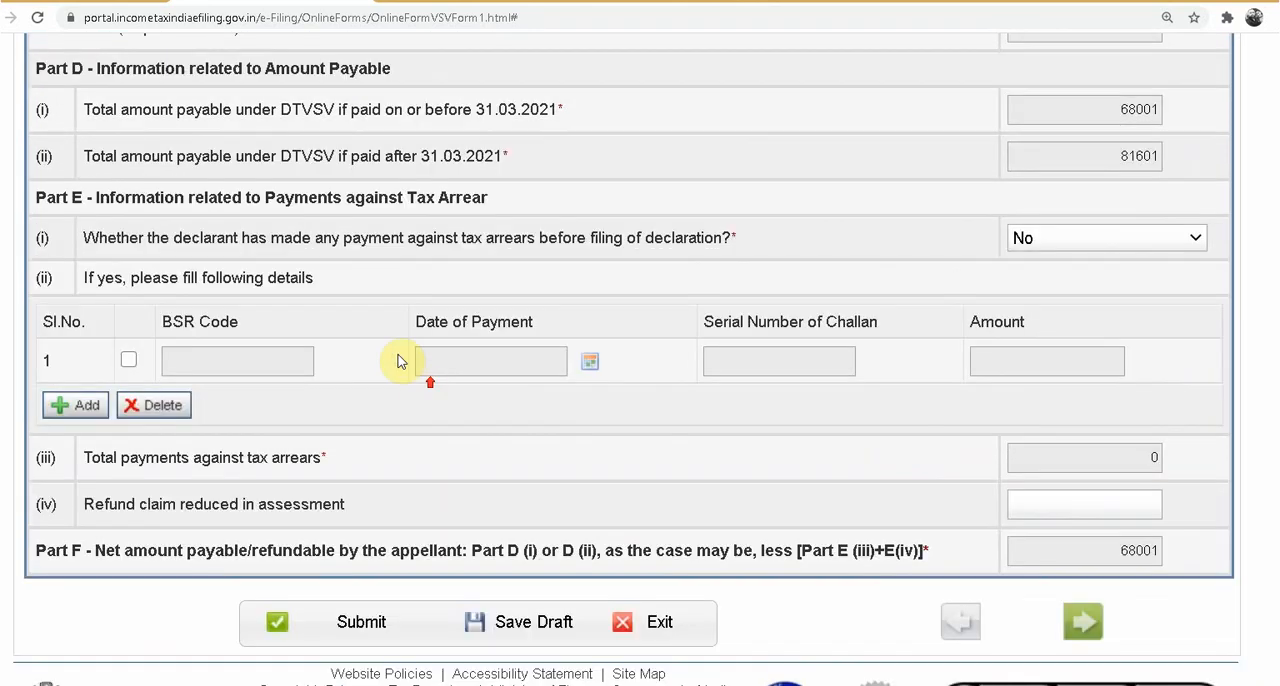
Step: Answer Yes to payment made against tax arrears before filing, and try out the fields of the first payment row
{"action": "left_click", "coordinate": [1063, 240]}
{"action": "left_click", "coordinate": [1030, 279]}
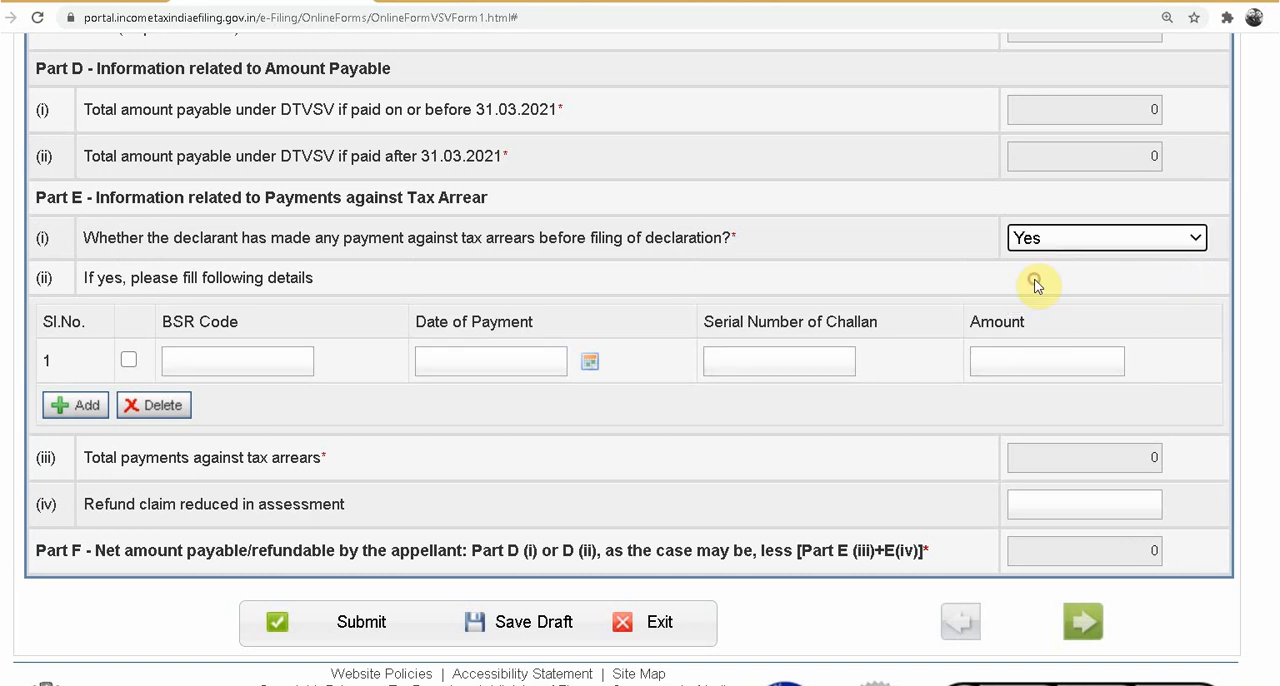
{"action": "left_click", "coordinate": [127, 360]}
{"action": "left_click", "coordinate": [178, 363]}
{"action": "left_click", "coordinate": [420, 364]}
{"action": "left_click", "coordinate": [750, 358]}
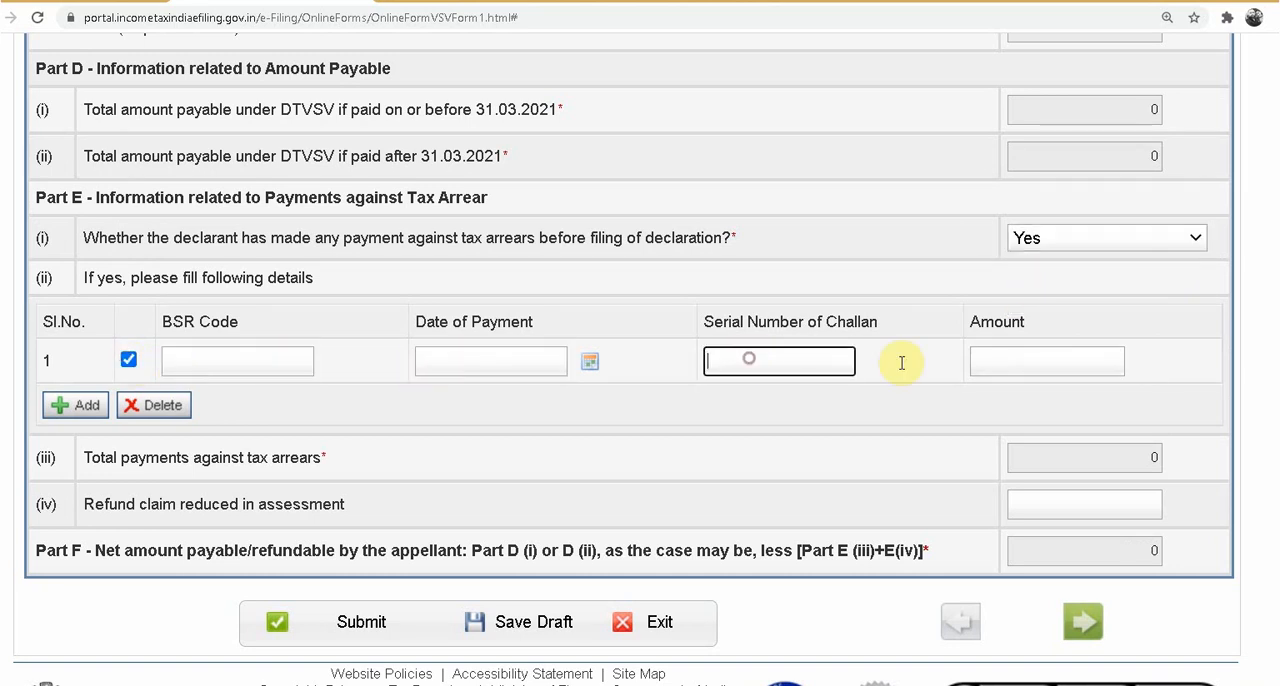
{"action": "left_click", "coordinate": [1061, 368]}
{"action": "left_click", "coordinate": [128, 360]}
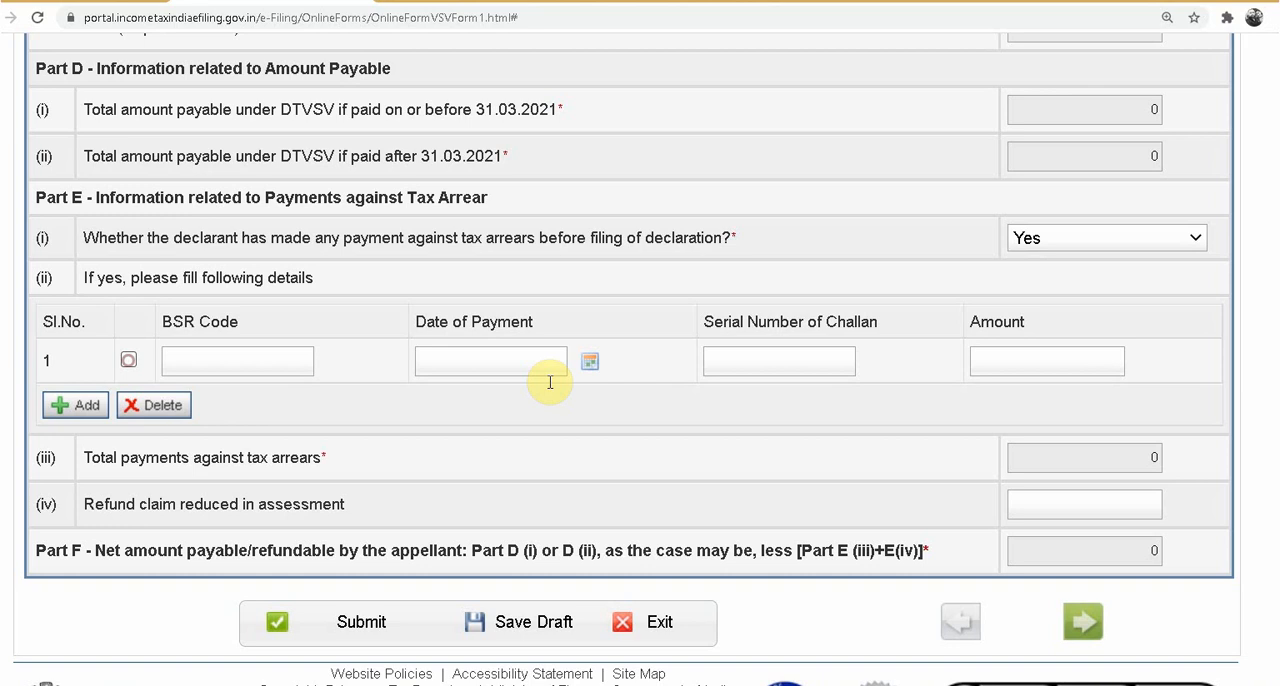
Step: Set the answer on payment made before filing the declaration to No and save the draft
{"action": "left_click", "coordinate": [1071, 242]}
{"action": "left_click", "coordinate": [1030, 303]}
{"action": "left_click", "coordinate": [882, 401]}
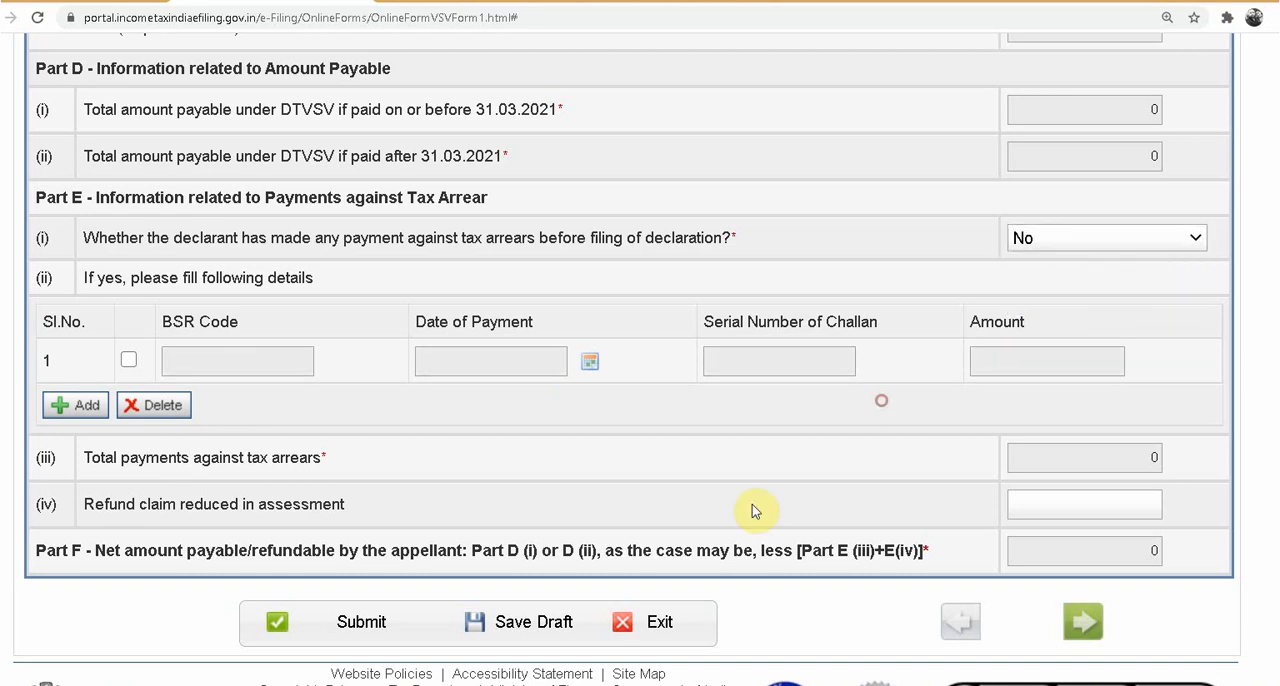
{"action": "left_click", "coordinate": [541, 622]}
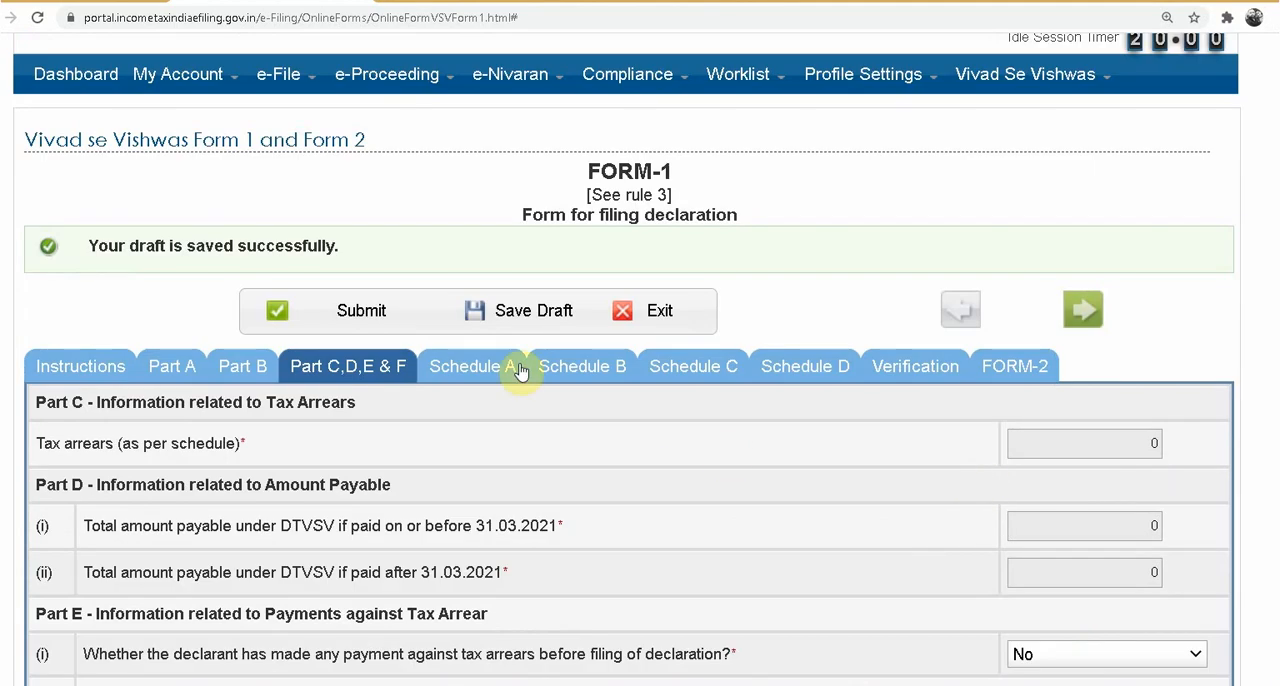
Step: Open Schedule A and examine the Schedule I entries for an assessee's appeal pending before CIT(A)
{"action": "left_click", "coordinate": [477, 368]}
{"action": "scroll", "coordinate": [731, 479], "scroll_direction": "down", "scroll_amount": 3}
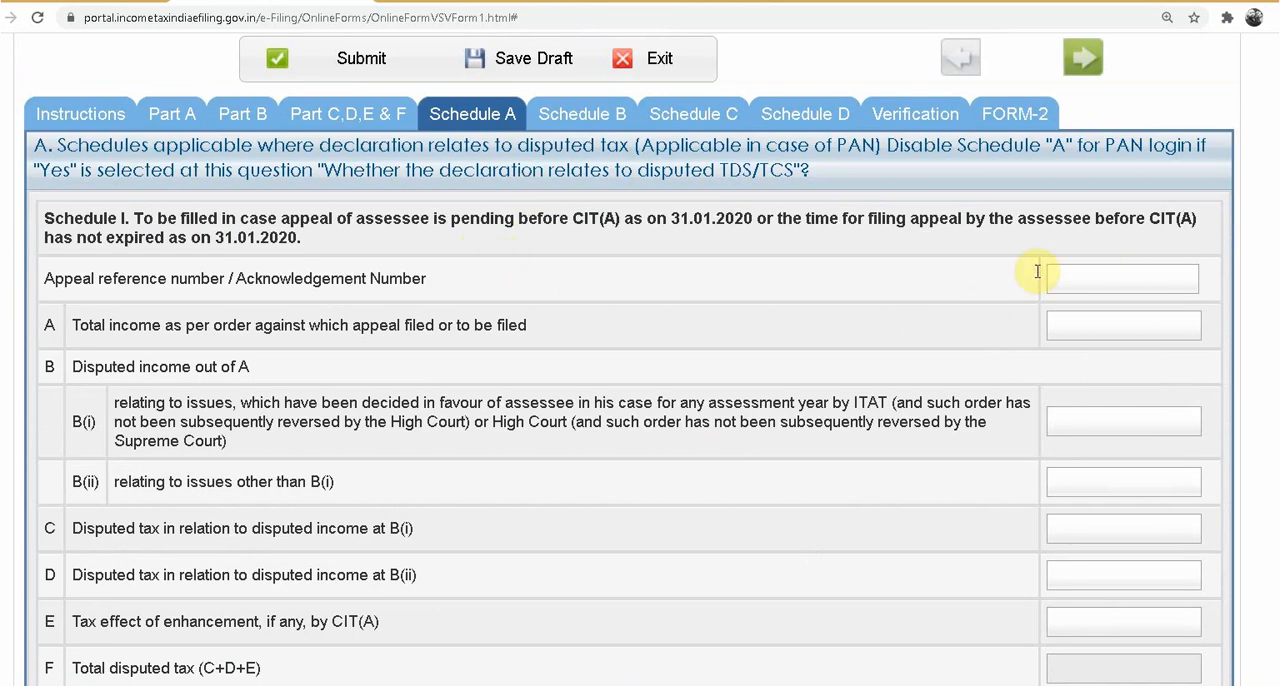
{"action": "scroll", "coordinate": [610, 325], "scroll_direction": "down", "scroll_amount": 1}
{"action": "scroll", "coordinate": [594, 391], "scroll_direction": "down", "scroll_amount": 2}
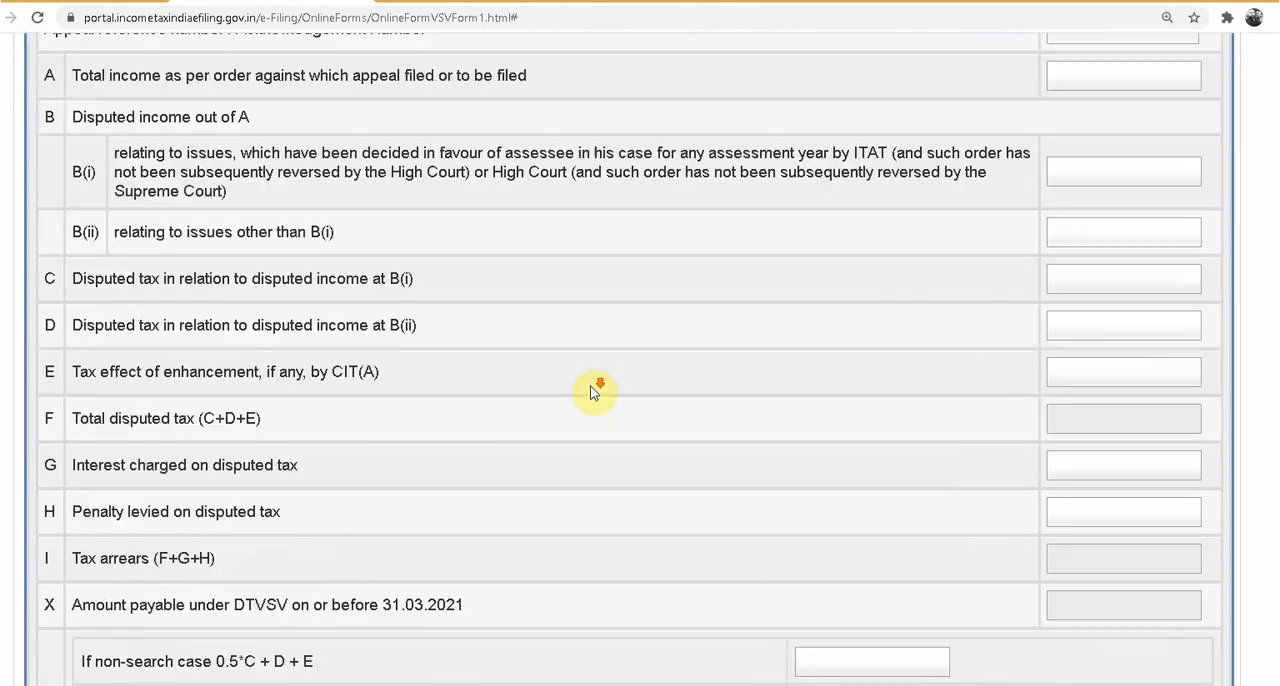
{"action": "scroll", "coordinate": [592, 390], "scroll_direction": "up", "scroll_amount": 4}
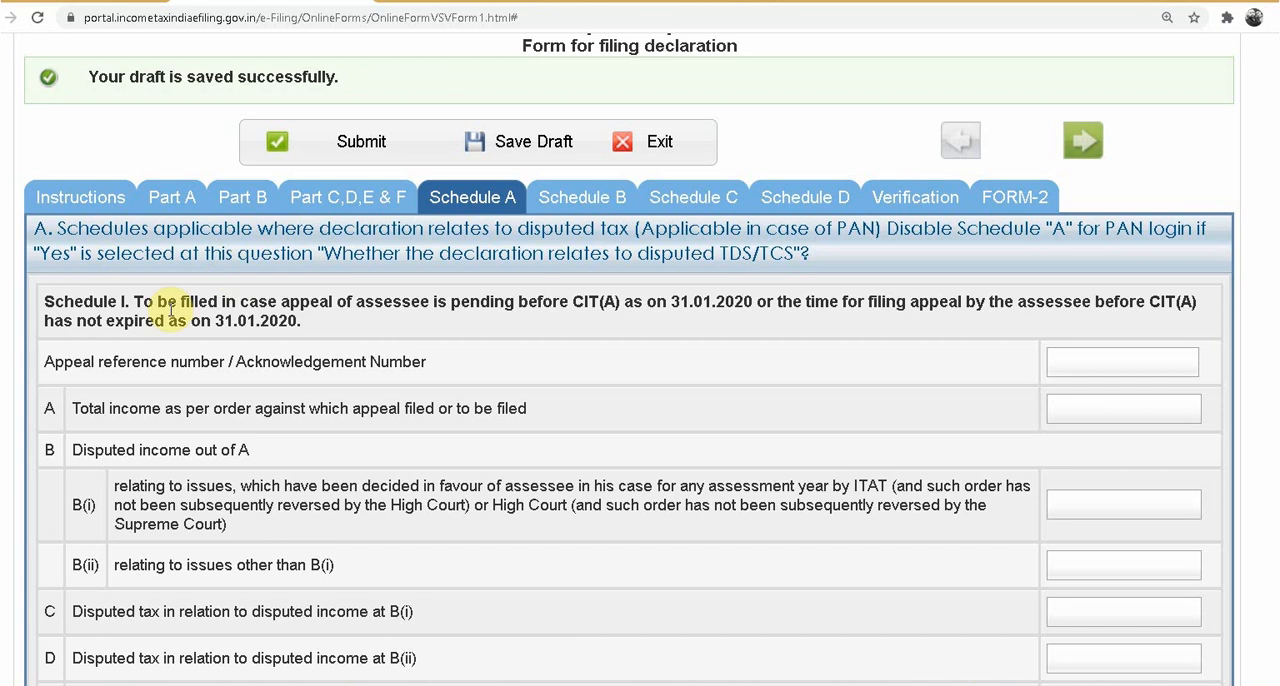
{"action": "left_click", "coordinate": [1131, 360]}
{"action": "left_click", "coordinate": [1126, 432]}
{"action": "left_click", "coordinate": [1124, 488]}
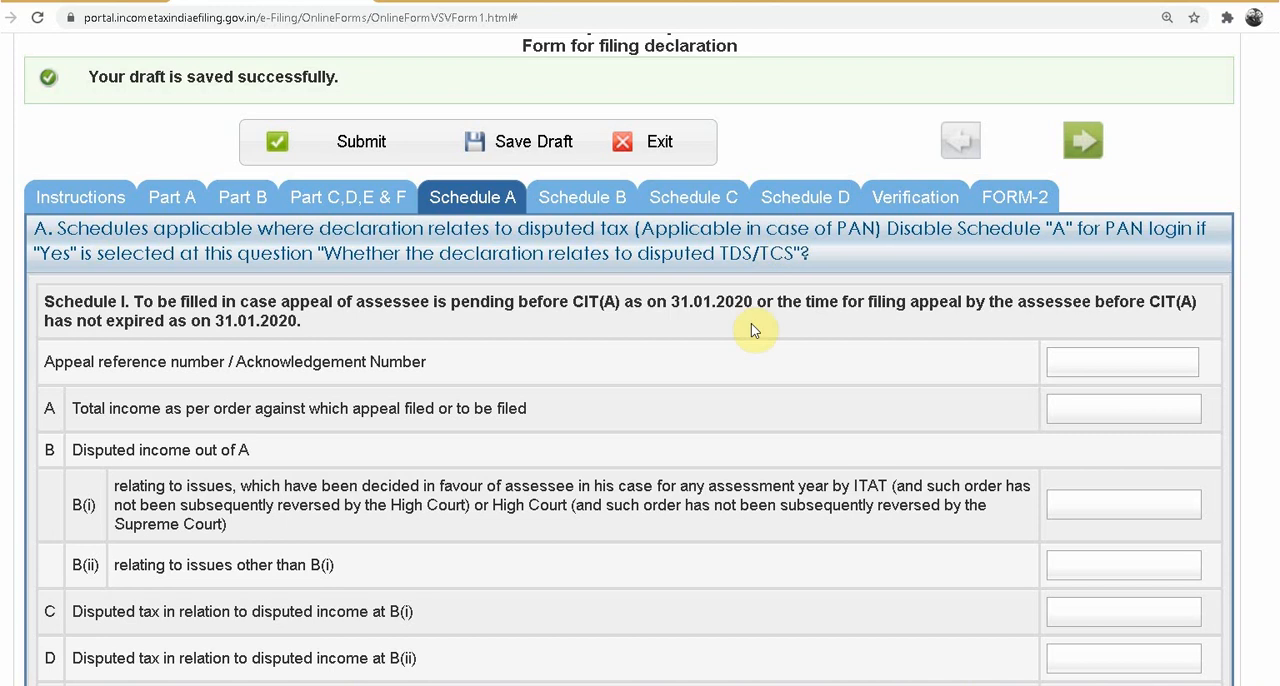
{"action": "scroll", "coordinate": [760, 378], "scroll_direction": "down", "scroll_amount": 1}
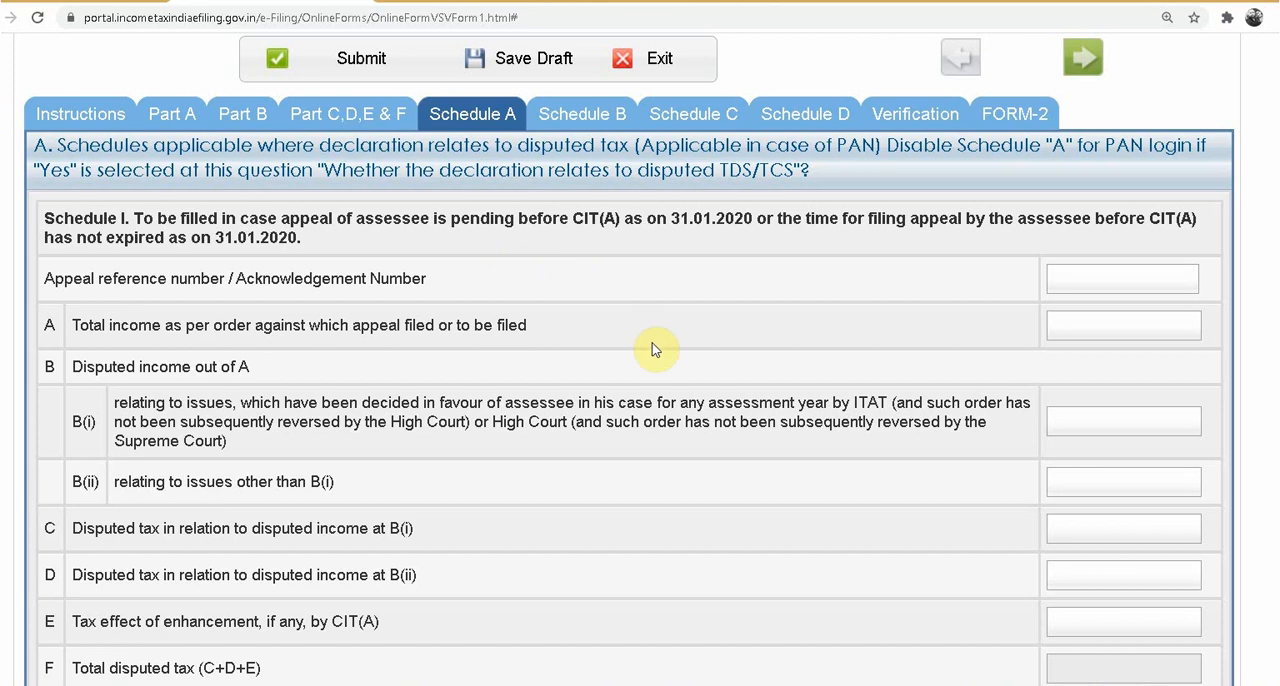
Step: Examine the appeal reference number and total income fields of Schedule I in Schedule A
{"action": "scroll", "coordinate": [652, 349], "scroll_direction": "down", "scroll_amount": 3}
{"action": "scroll", "coordinate": [654, 363], "scroll_direction": "up", "scroll_amount": 1}
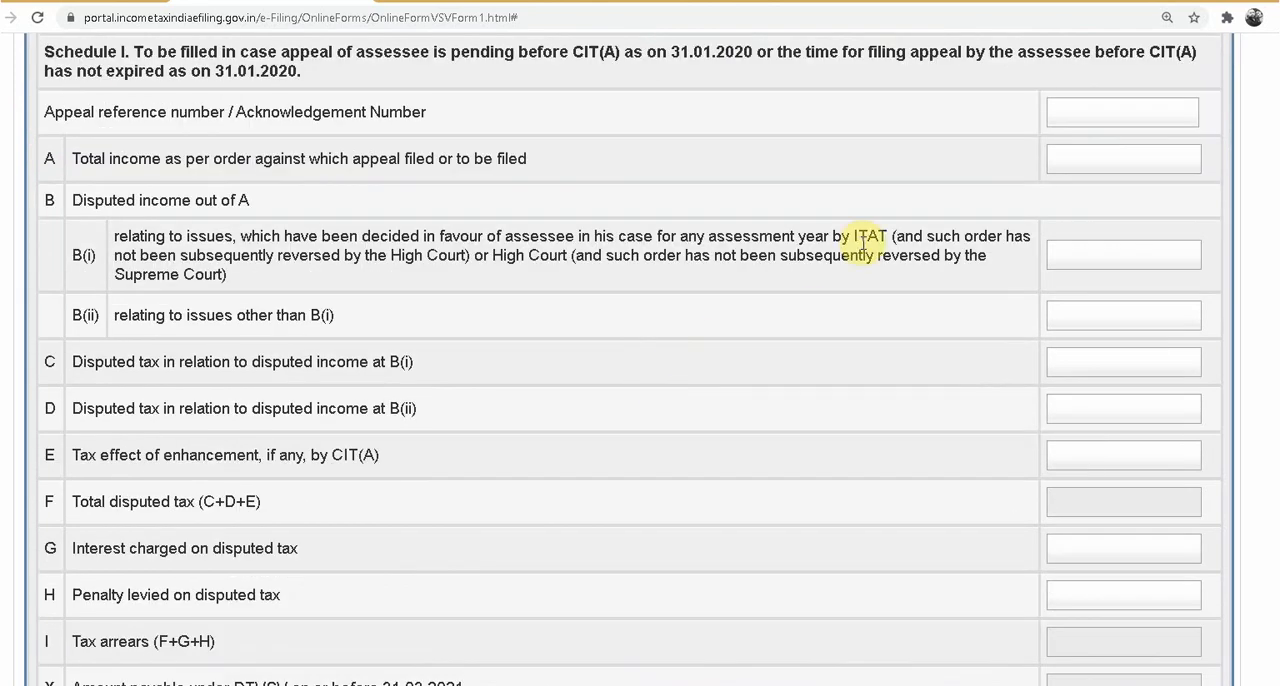
{"action": "scroll", "coordinate": [862, 241], "scroll_direction": "up", "scroll_amount": 1}
{"action": "left_click", "coordinate": [1110, 193]}
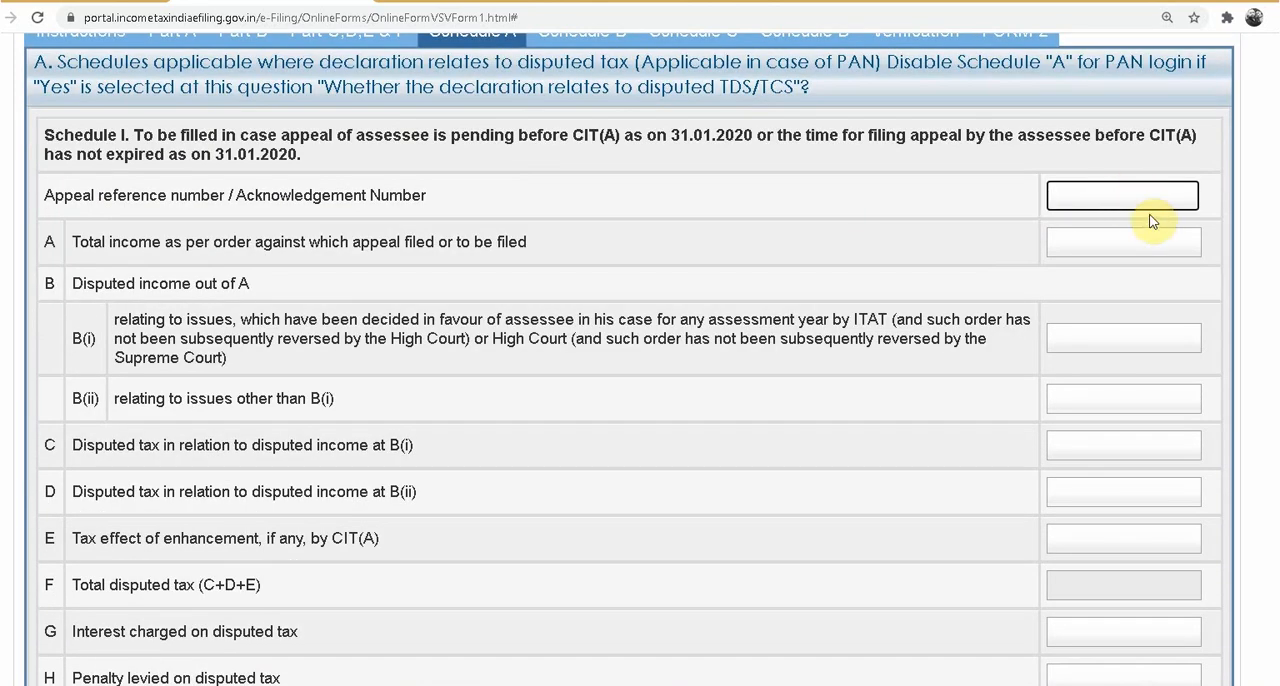
{"action": "type", "text": "445"}
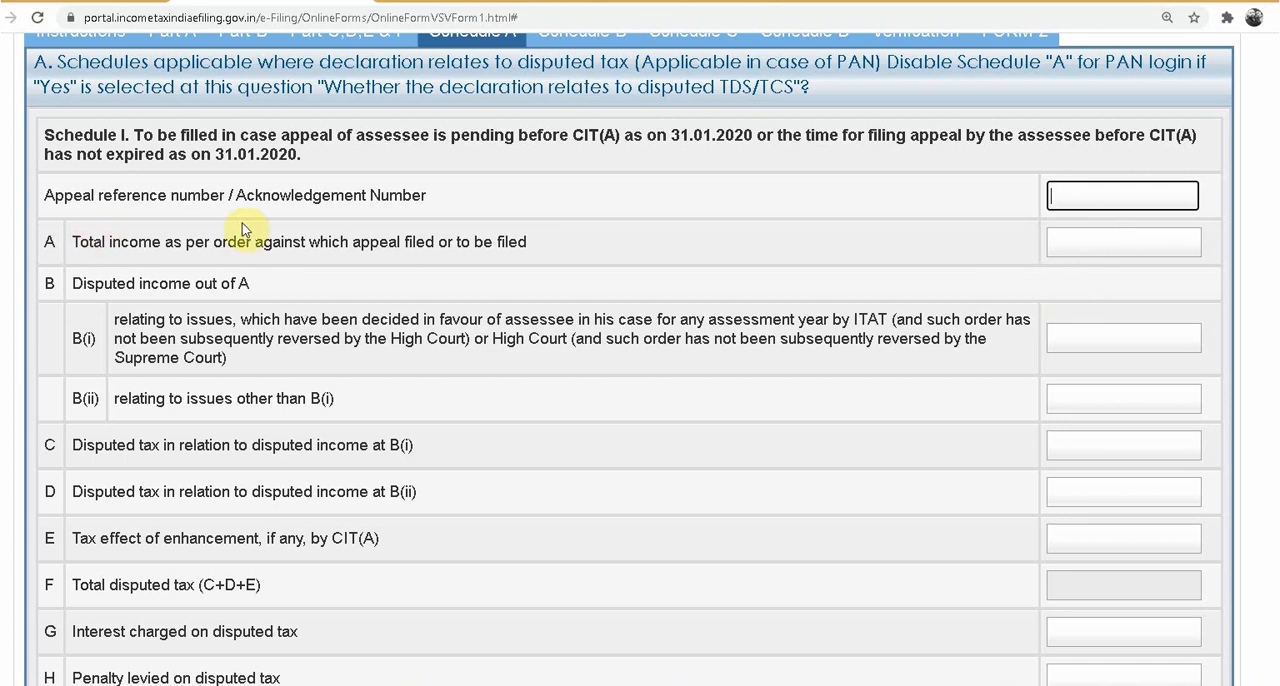
{"action": "scroll", "coordinate": [571, 400], "scroll_direction": "down", "scroll_amount": 8}
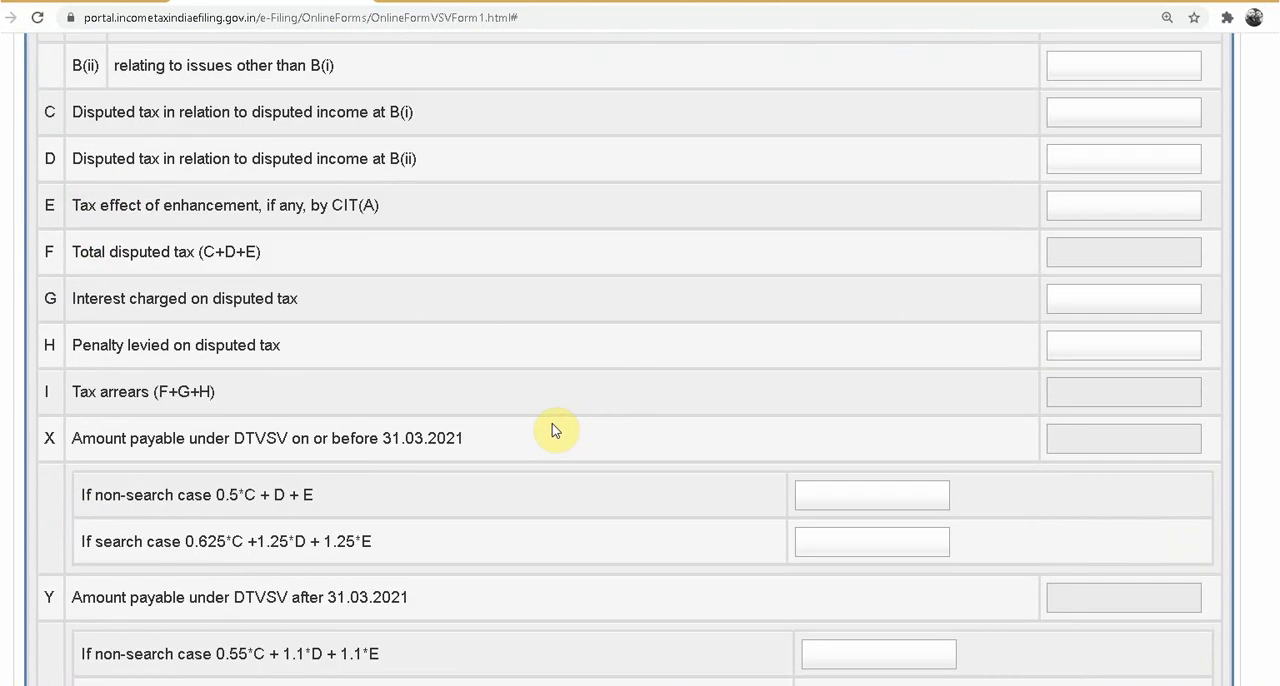
{"action": "scroll", "coordinate": [537, 597], "scroll_direction": "up", "scroll_amount": 5}
{"action": "scroll", "coordinate": [549, 442], "scroll_direction": "up", "scroll_amount": 4}
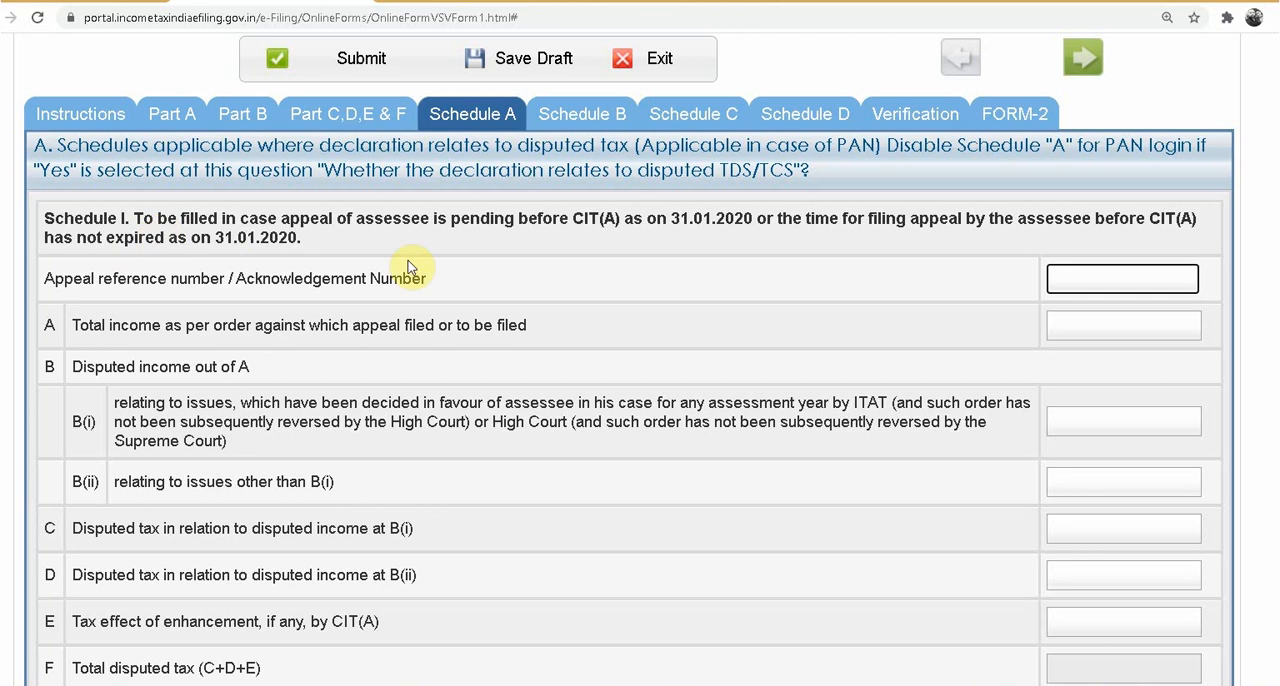
{"action": "left_click", "coordinate": [1111, 322]}
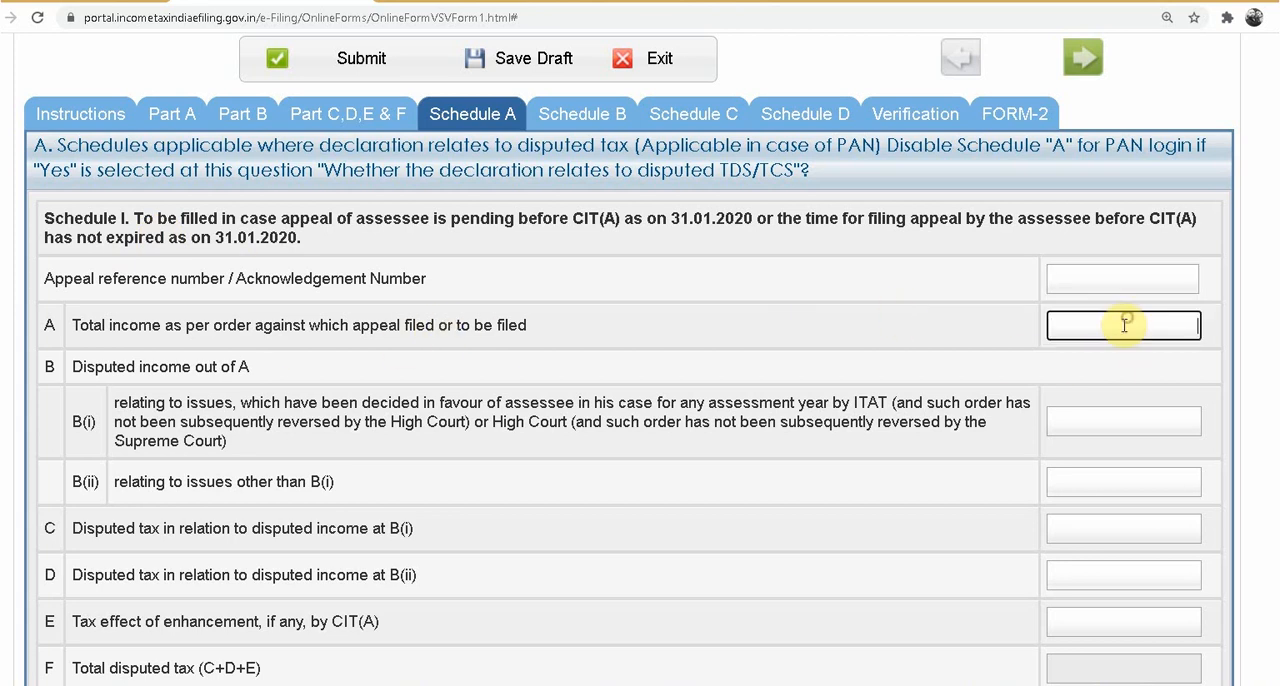
Step: Review Schedule I's disputed tax, interest, penalty and tax arrears fields and the DTVSV payable amounts for search and non-search cases
{"action": "scroll", "coordinate": [920, 370], "scroll_direction": "down", "scroll_amount": 2}
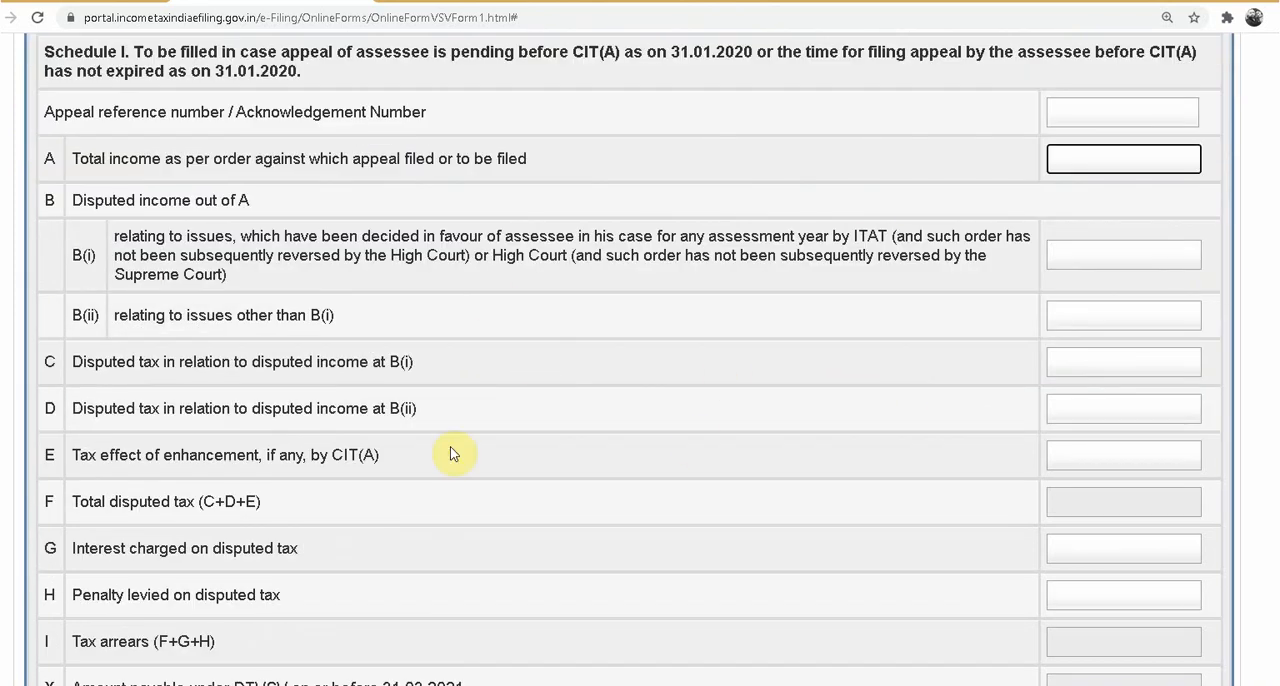
{"action": "scroll", "coordinate": [590, 452], "scroll_direction": "down", "scroll_amount": 1}
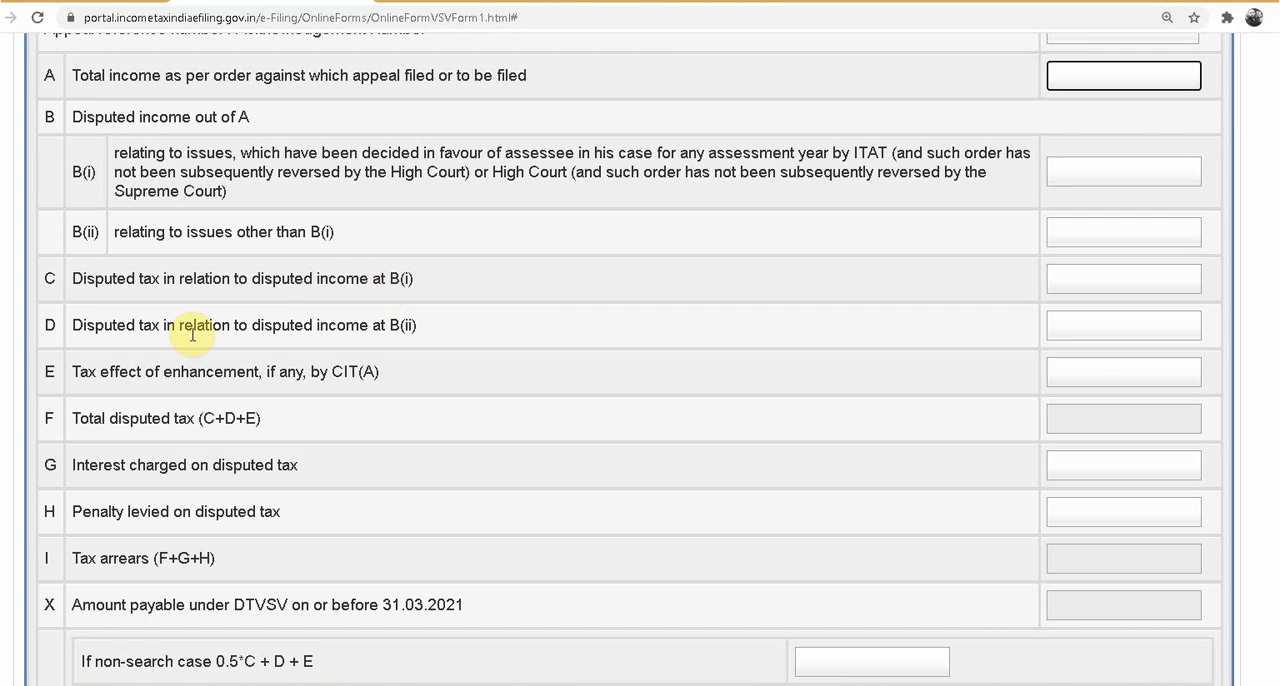
{"action": "scroll", "coordinate": [1116, 395], "scroll_direction": "down", "scroll_amount": 1}
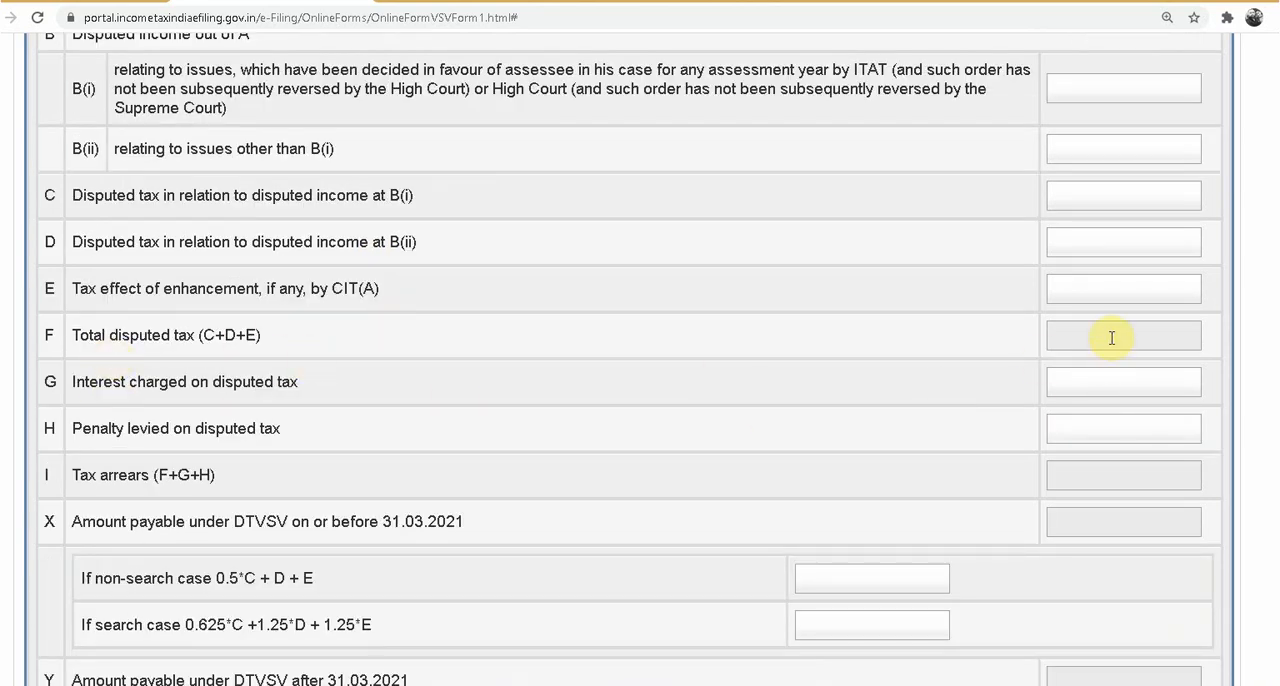
{"action": "scroll", "coordinate": [726, 468], "scroll_direction": "down", "scroll_amount": 1}
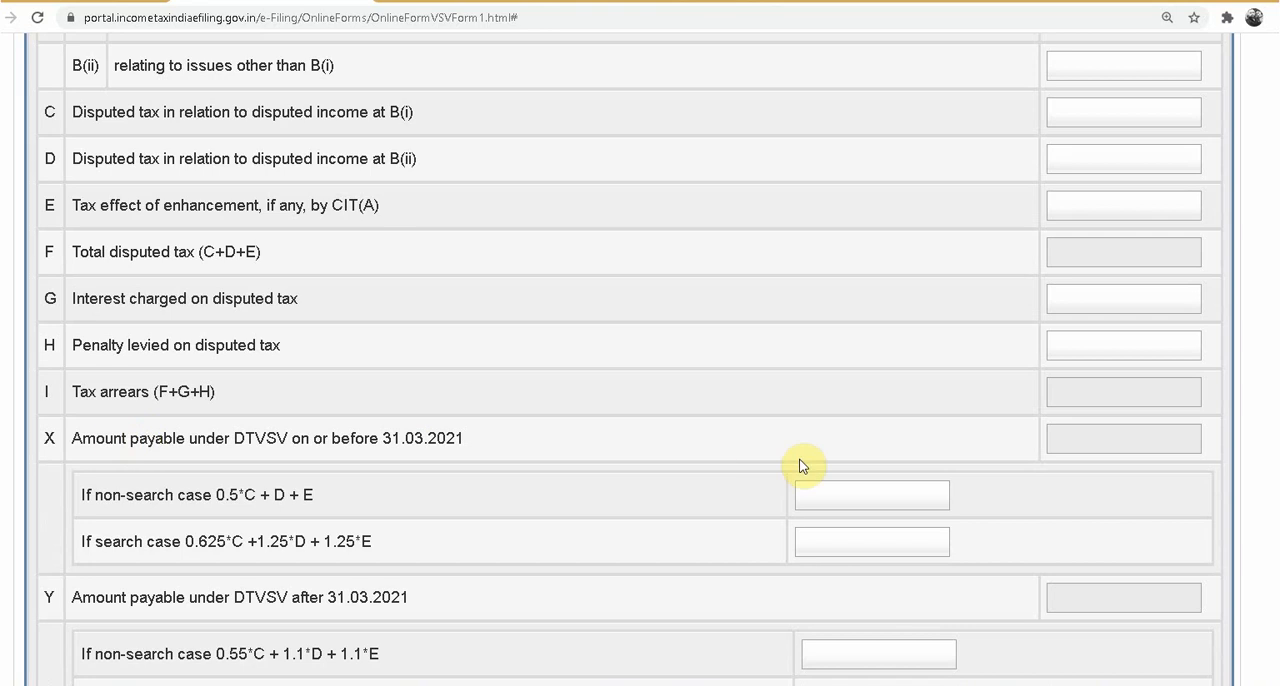
{"action": "scroll", "coordinate": [817, 381], "scroll_direction": "down", "scroll_amount": 2}
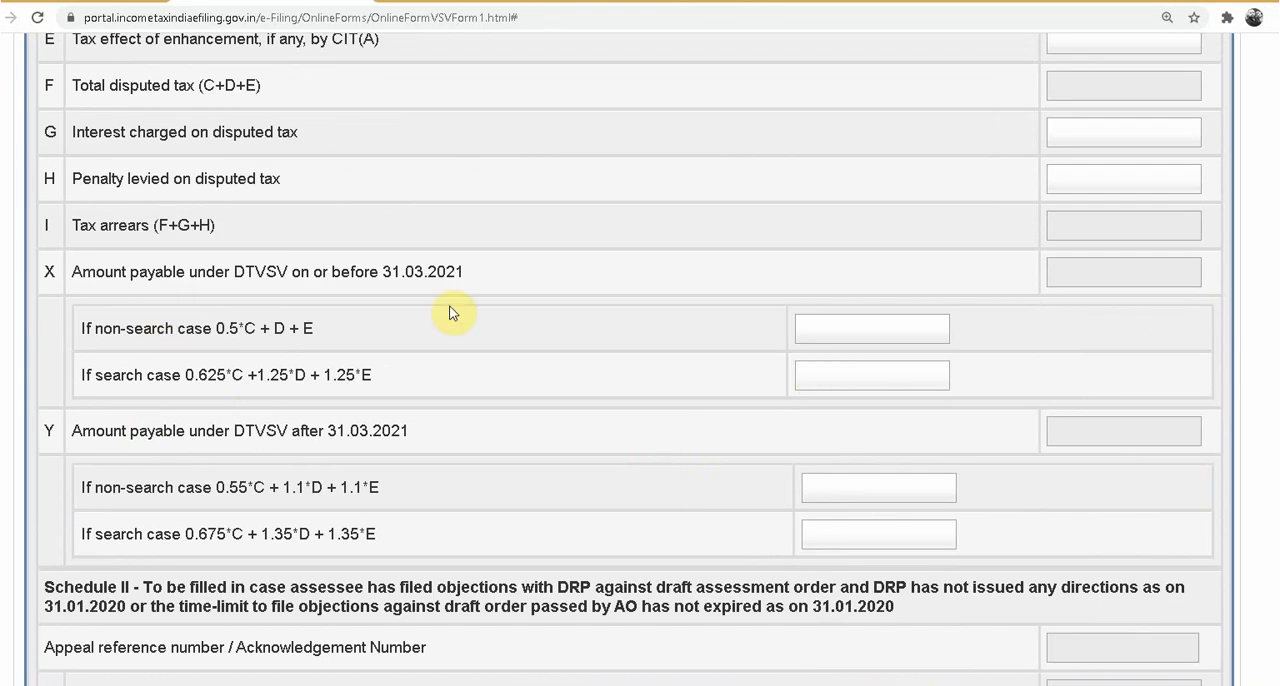
{"action": "scroll", "coordinate": [434, 399], "scroll_direction": "down", "scroll_amount": 2}
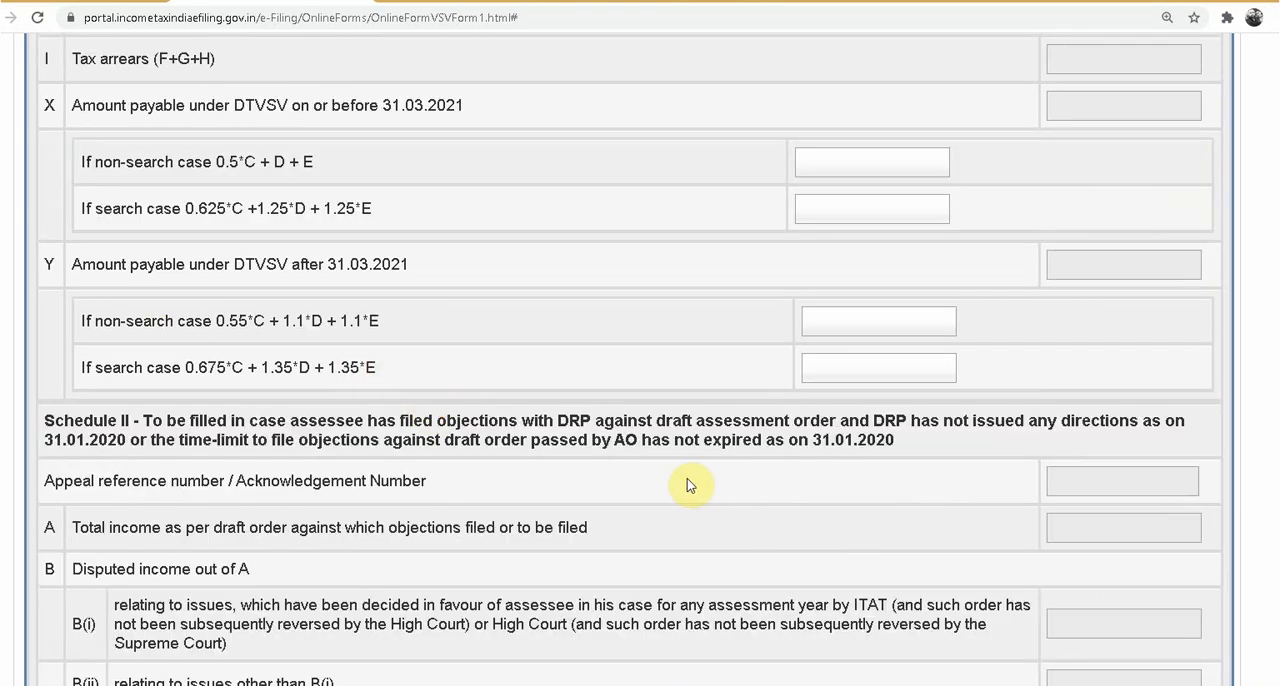
Step: Review Schedules II to X within Schedule A and save the draft
{"action": "scroll", "coordinate": [656, 480], "scroll_direction": "down", "scroll_amount": 1}
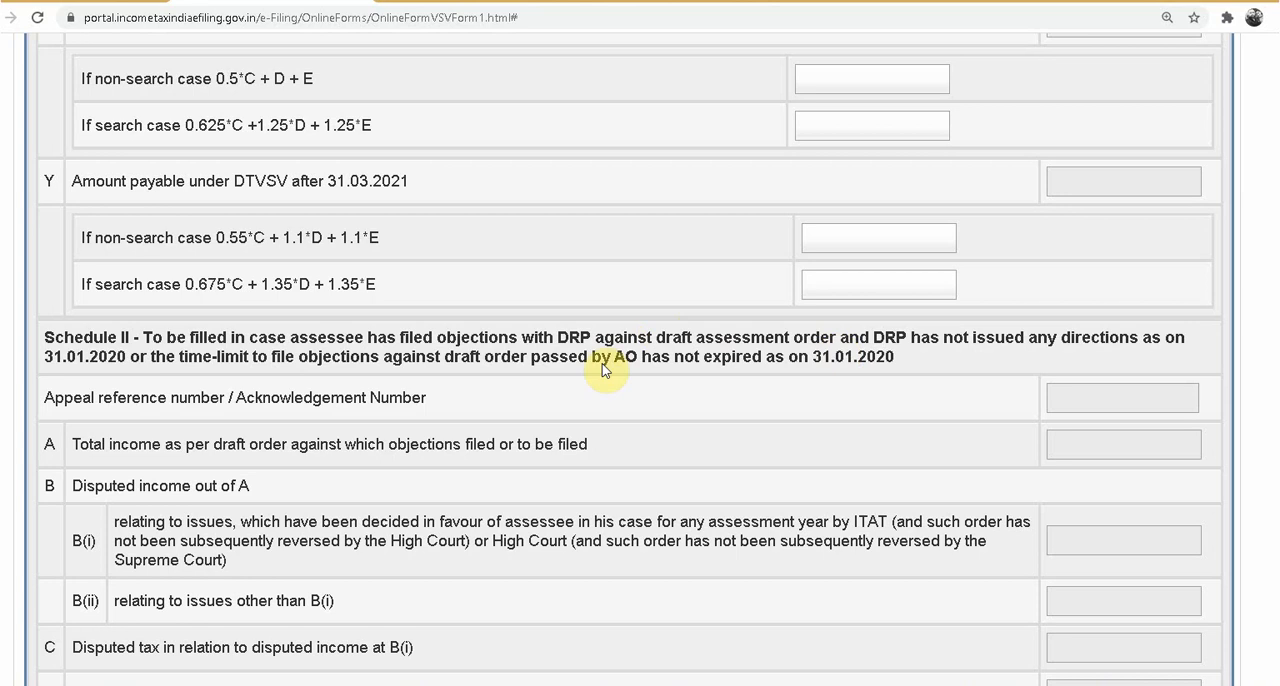
{"action": "scroll", "coordinate": [741, 453], "scroll_direction": "down", "scroll_amount": 13}
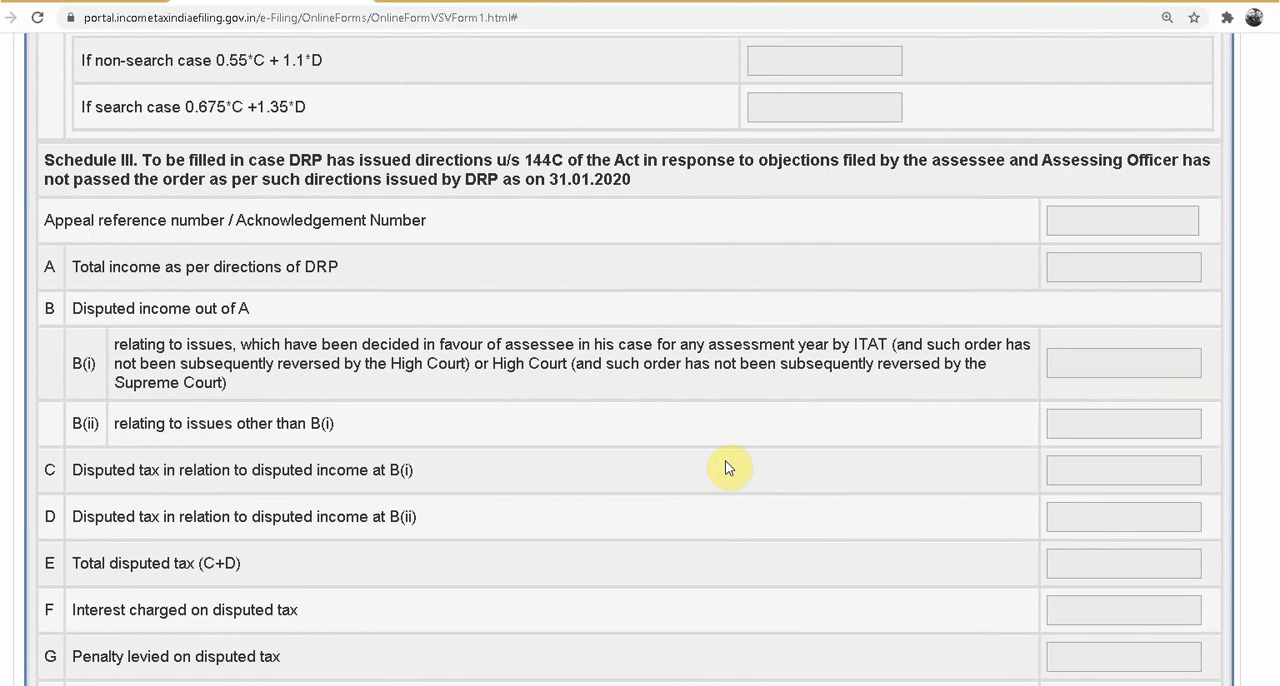
{"action": "scroll", "coordinate": [697, 475], "scroll_direction": "down", "scroll_amount": 17}
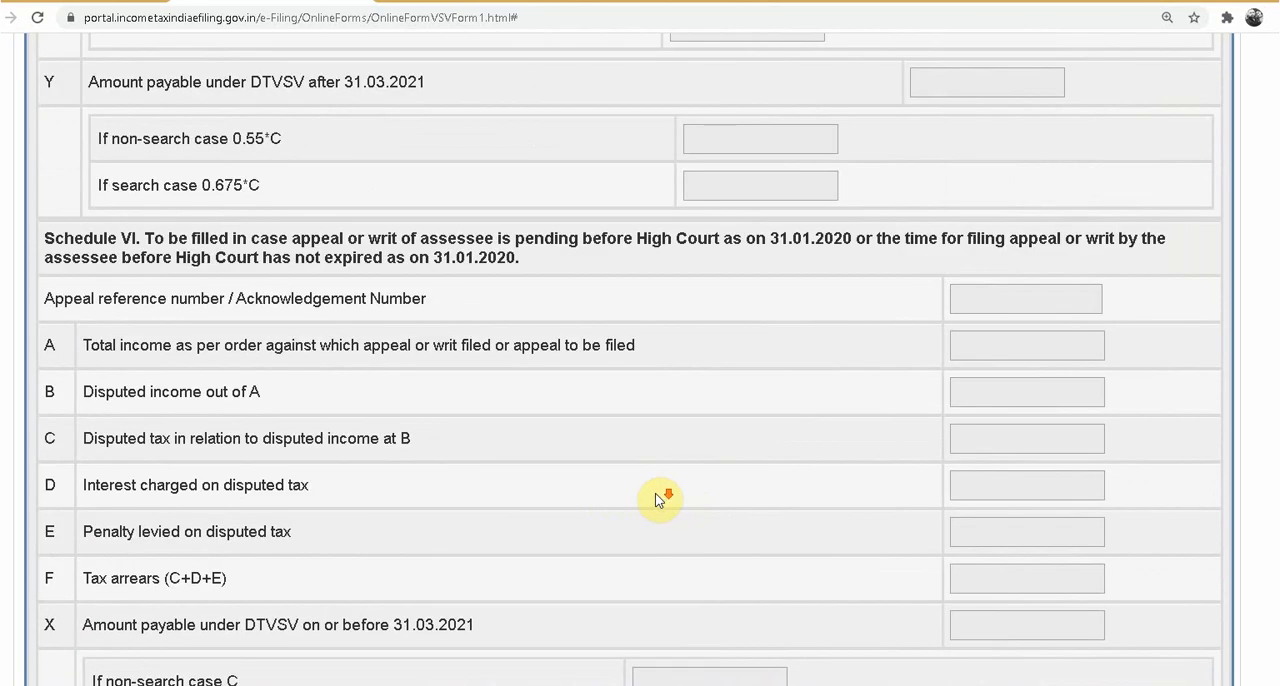
{"action": "scroll", "coordinate": [655, 494], "scroll_direction": "down", "scroll_amount": 20}
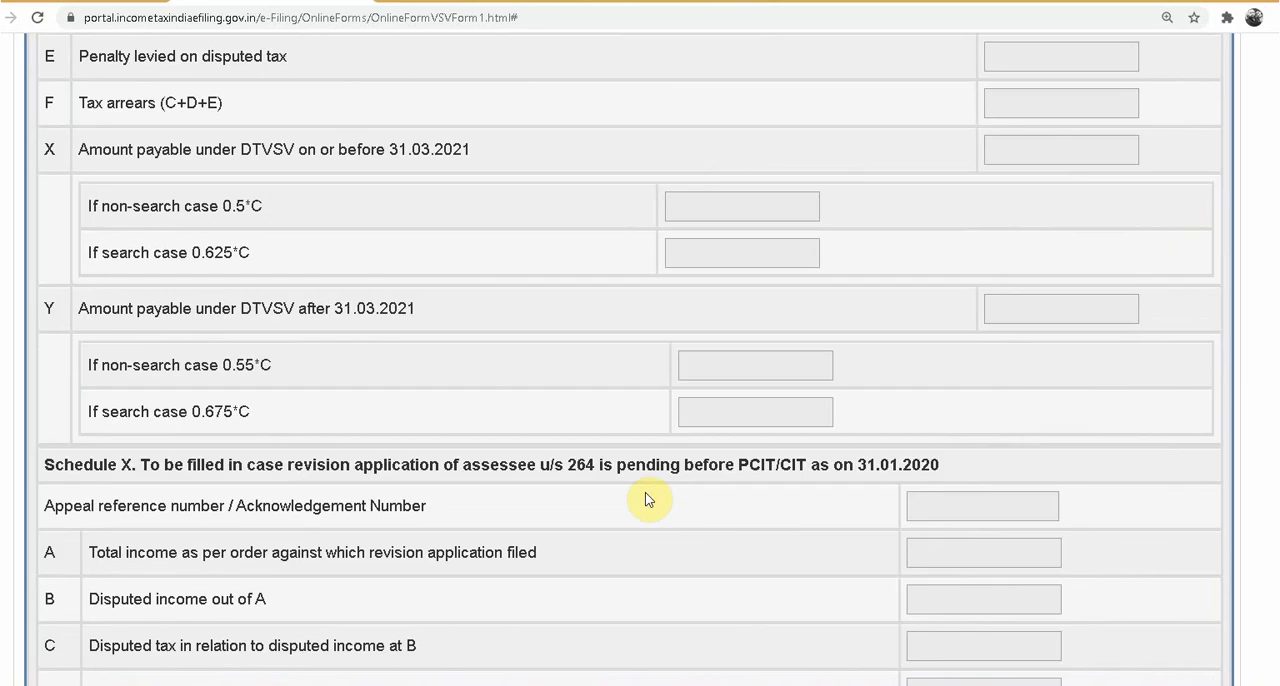
{"action": "scroll", "coordinate": [641, 512], "scroll_direction": "down", "scroll_amount": 7}
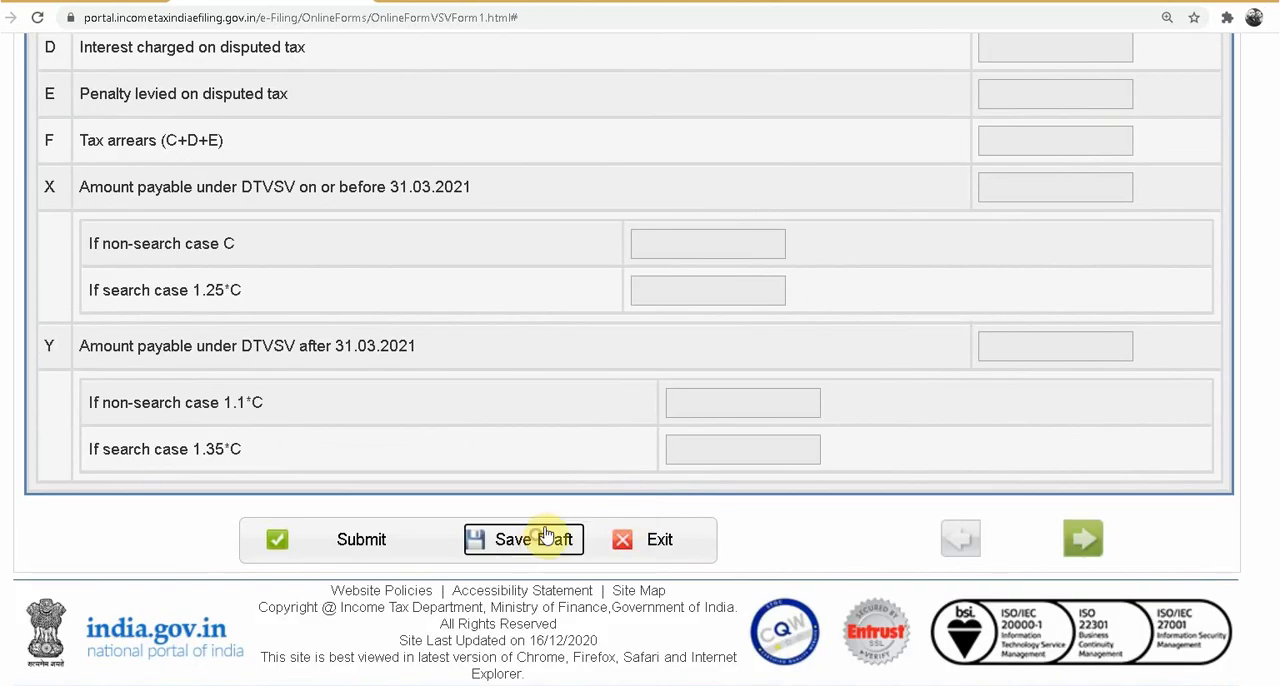
{"action": "scroll", "coordinate": [547, 535], "scroll_direction": "up", "scroll_amount": 20}
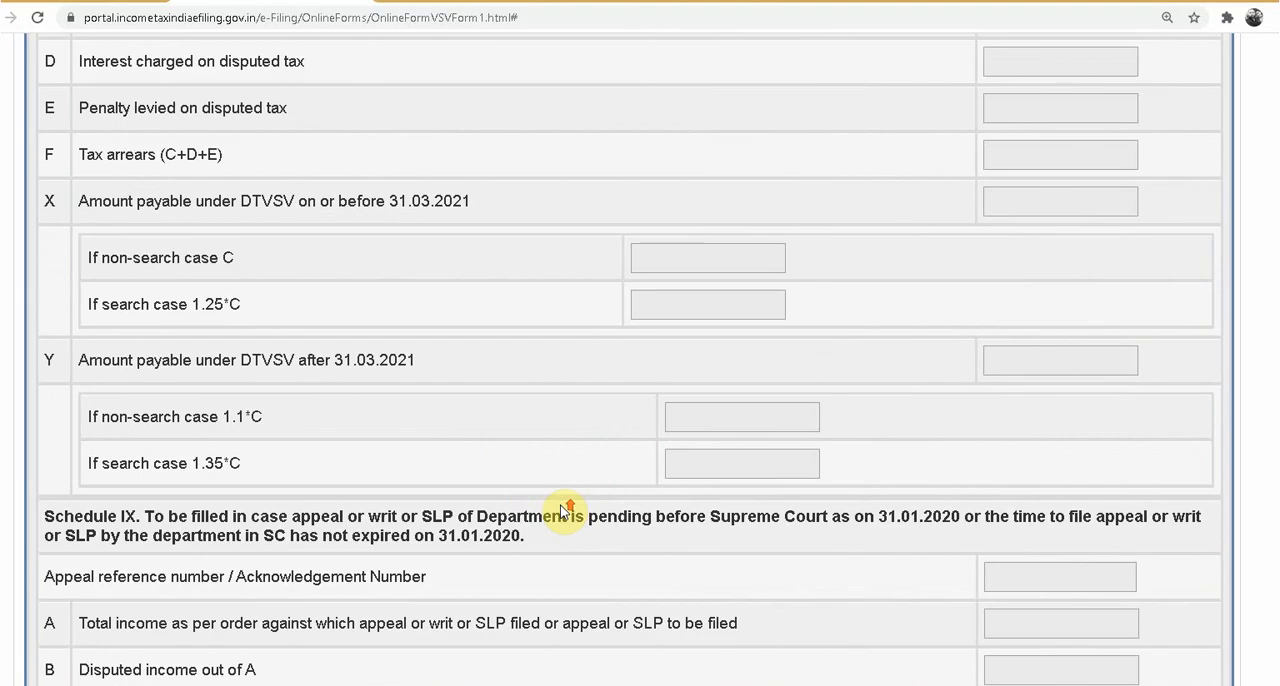
{"action": "scroll", "coordinate": [563, 512], "scroll_direction": "up", "scroll_amount": 5}
{"action": "scroll", "coordinate": [565, 512], "scroll_direction": "up", "scroll_amount": 8}
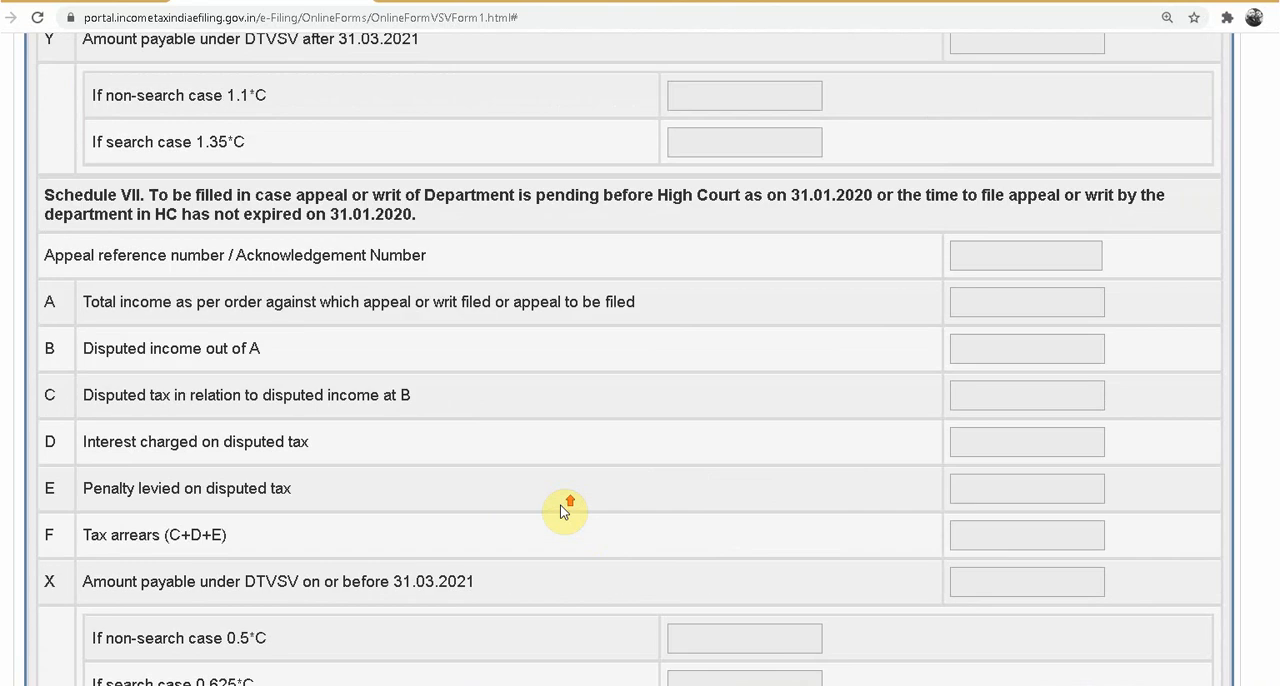
{"action": "scroll", "coordinate": [660, 490], "scroll_direction": "up", "scroll_amount": 20}
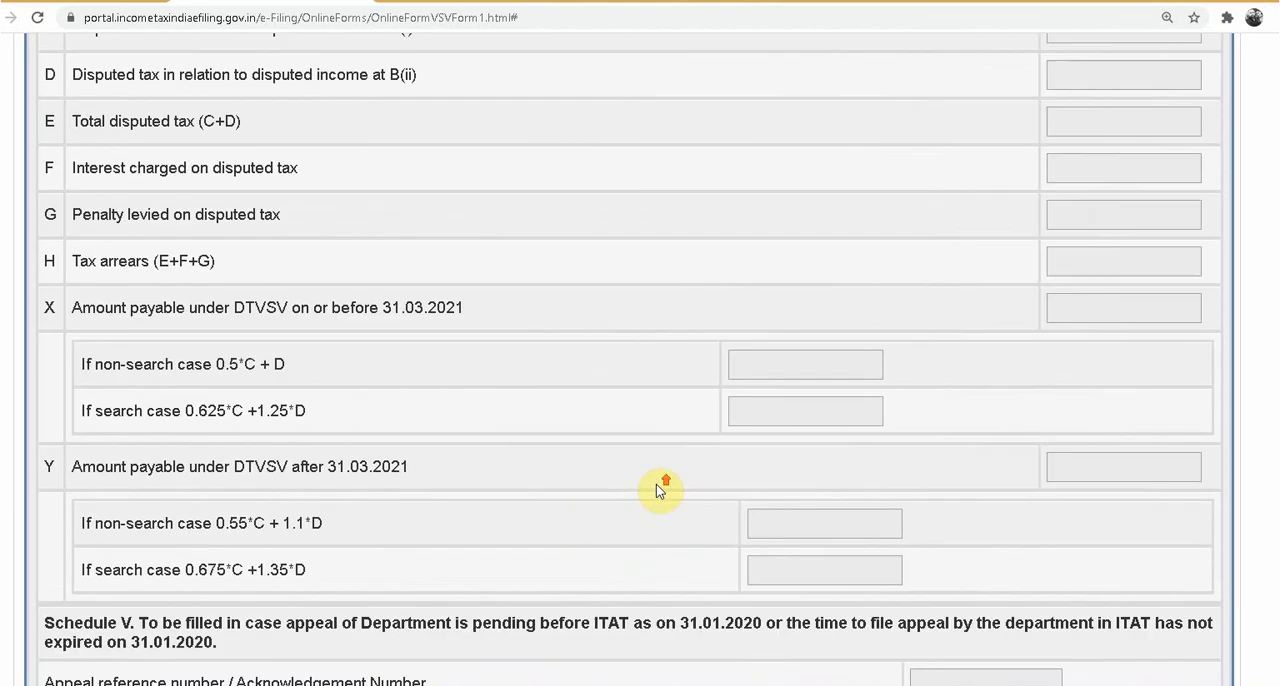
{"action": "scroll", "coordinate": [640, 490], "scroll_direction": "up", "scroll_amount": 20}
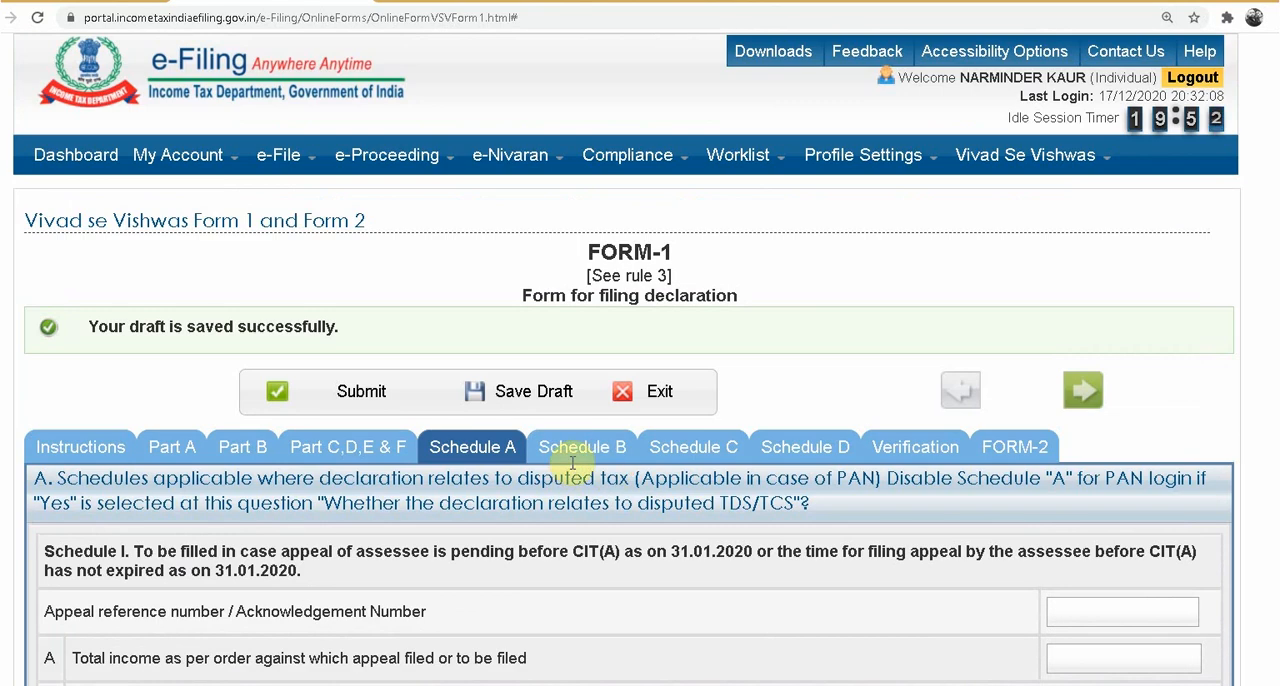
Step: Open Schedule B and examine all columns of its Schedule I table for disputed TDS/TCS appeals pending before CIT(A)
{"action": "left_click", "coordinate": [582, 452]}
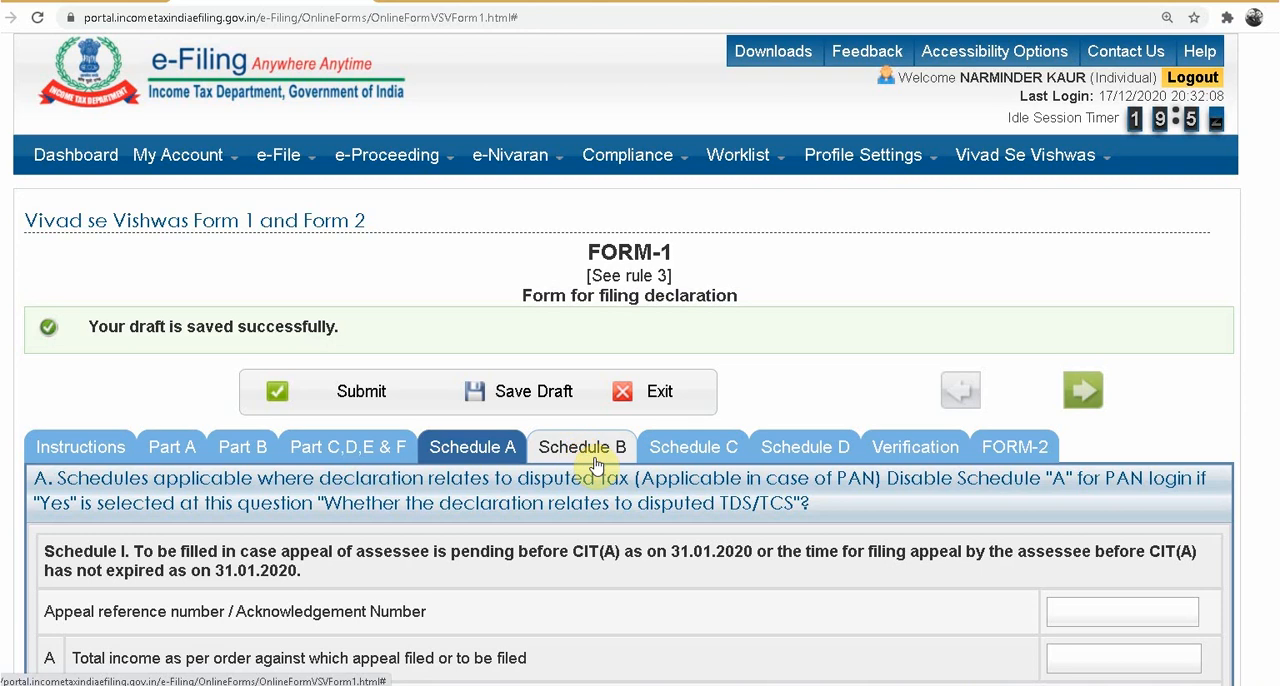
{"action": "scroll", "coordinate": [592, 490], "scroll_direction": "down", "scroll_amount": 3}
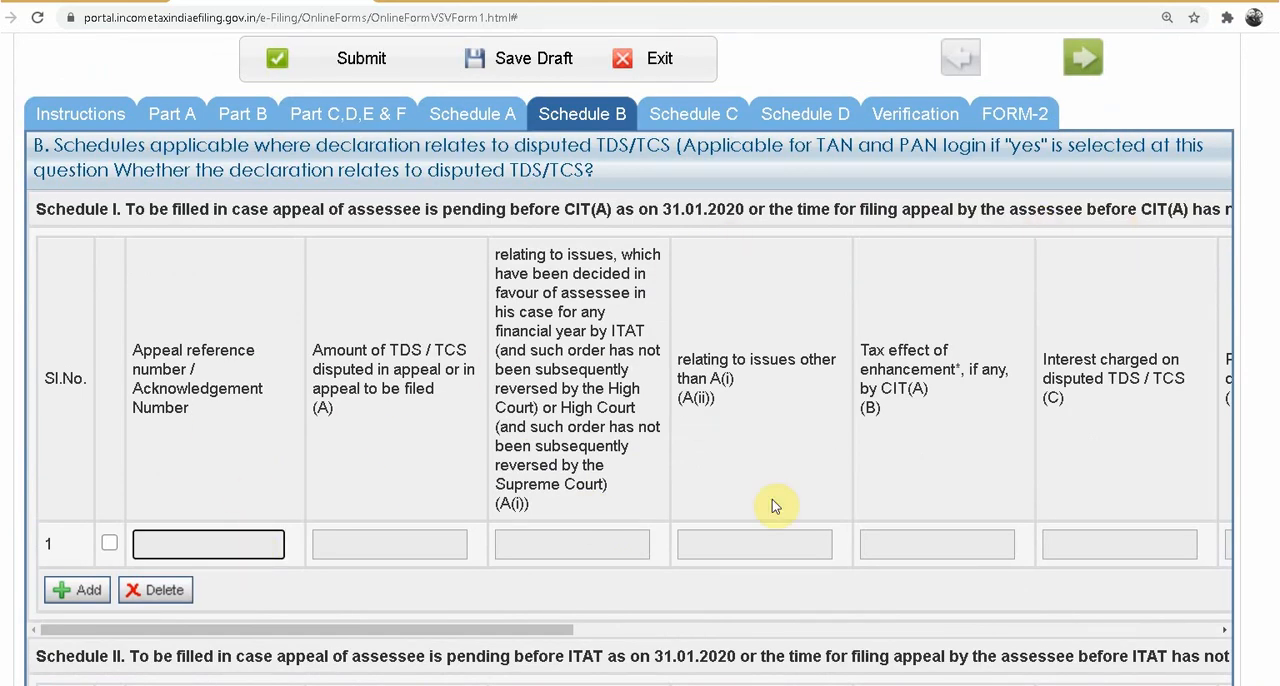
{"action": "left_click_drag", "start_coordinate": [289, 629], "coordinate": [1146, 618]}
{"action": "left_click_drag", "start_coordinate": [982, 625], "coordinate": [244, 618]}
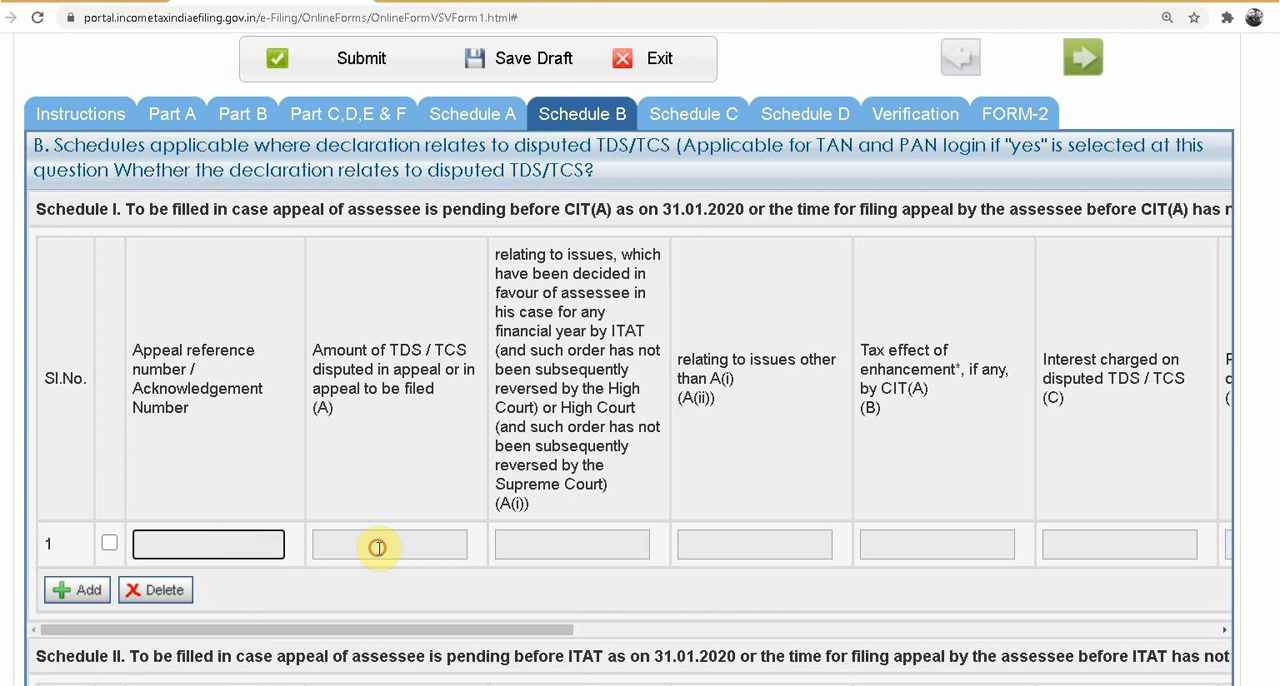